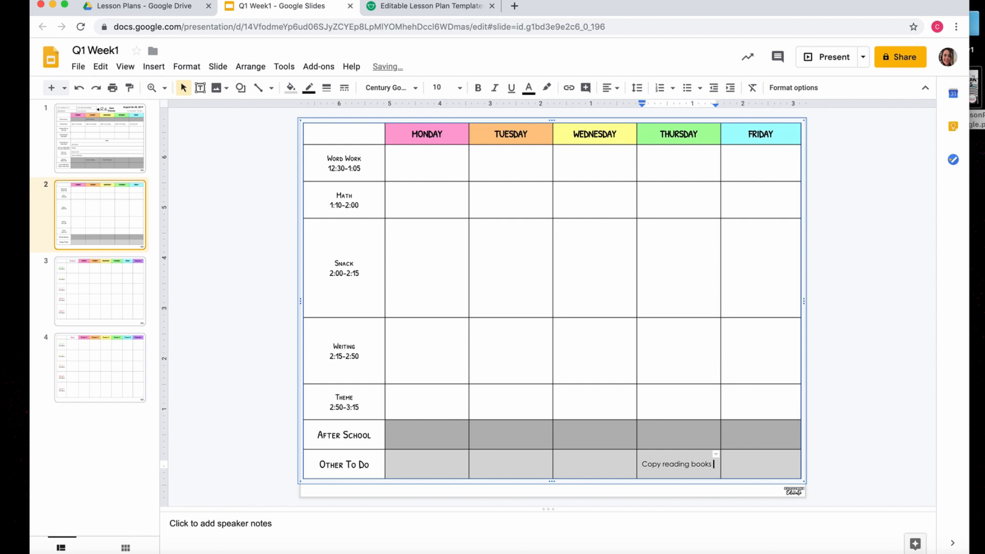
In the Other To Do row, complete Thursday's note with "for next week" and enter "6pm Dinner with" plus a person's name on Monday.
type("for next week")
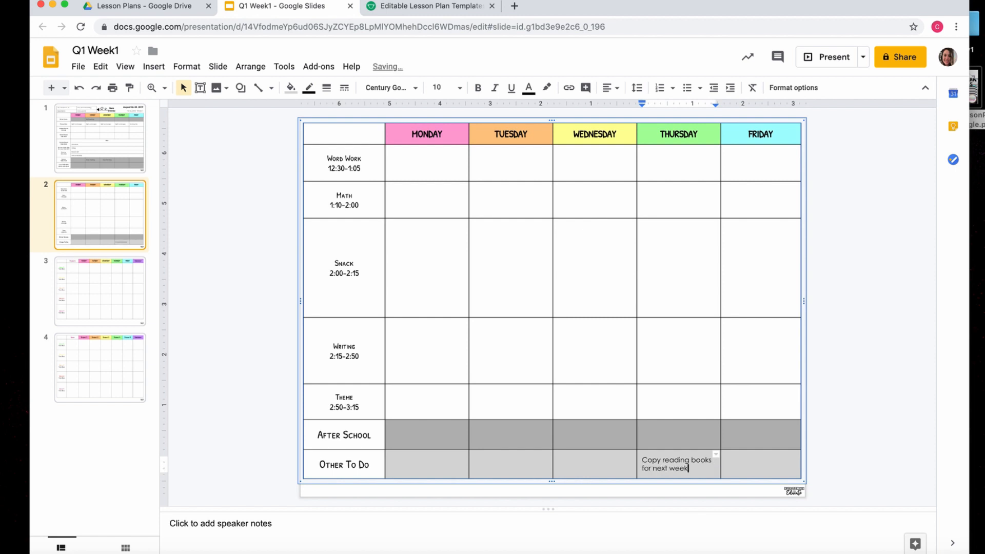
left_click(433, 470)
type("3pm")
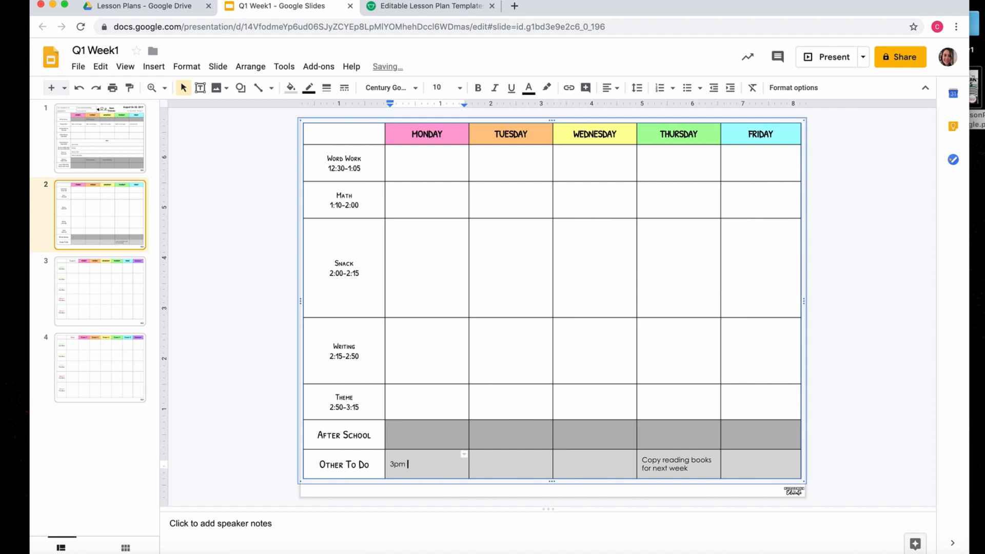
key("BackSpace")
key("BackSpace")
key("BackSpace")
key("BackSpace")
type("6pm Dinner with Co")
type("itie")
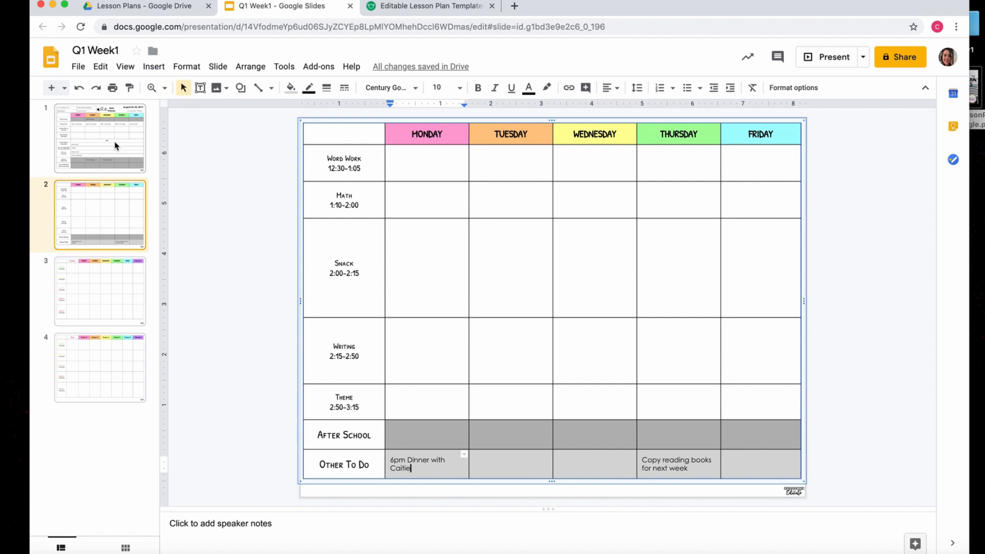
Shorten Monday's Other To Do entry to "6pm Dinner" by removing the companion's name.
key("BackSpace")
key("BackSpace")
key("BackSpace")
key("BackSpace")
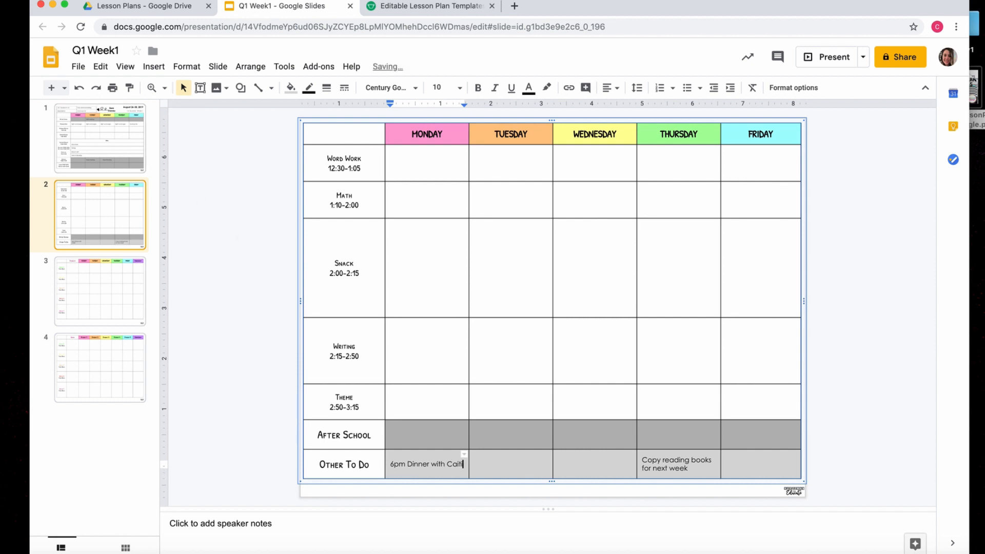
key("BackSpace")
key("BackSpace")
key("BackSpace")
key("BackSpace")
key("BackSpace")
key("BackSpace")
key("BackSpace")
key("BackSpace")
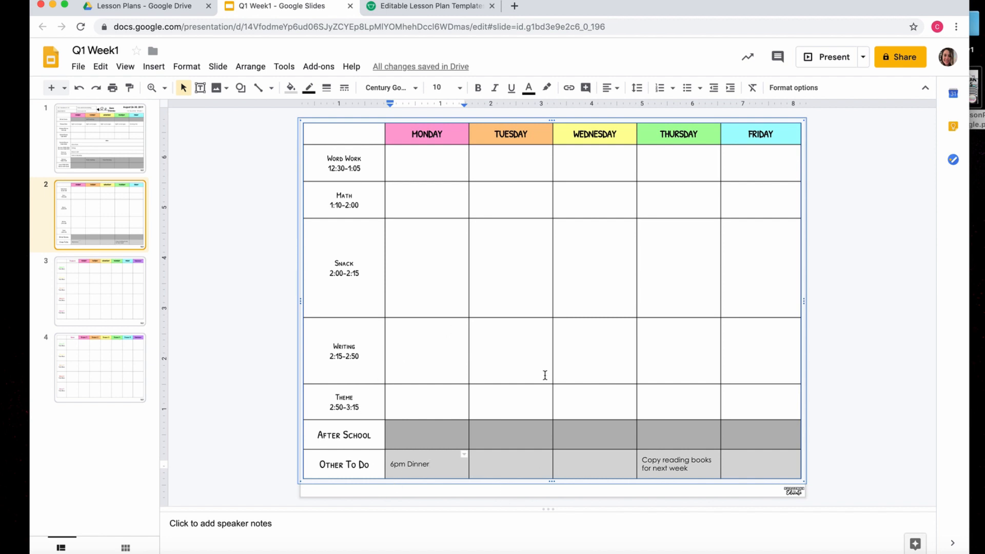
Enter "Make copies" in Thursday's Specials cell on the first slide, and return to the second slide.
left_click(110, 144)
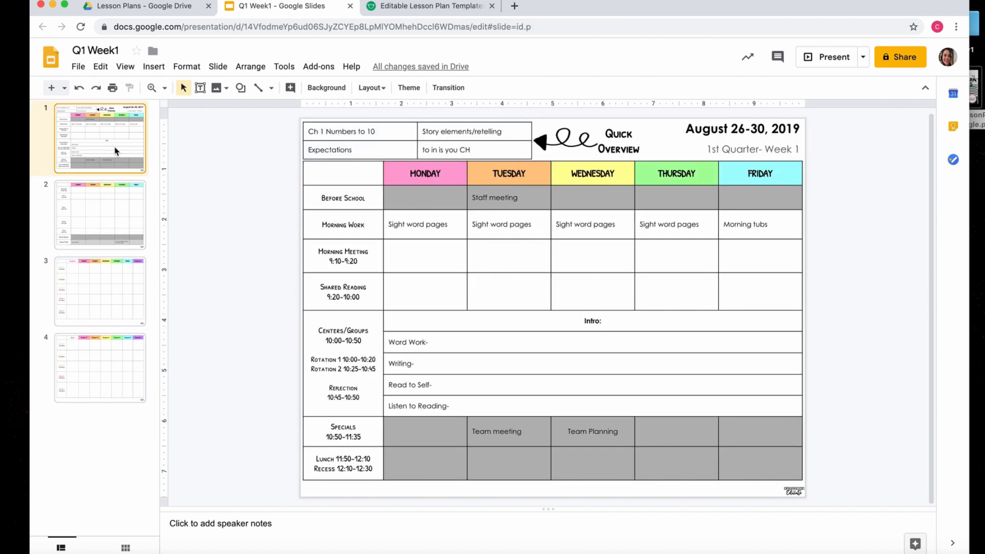
left_click(526, 444)
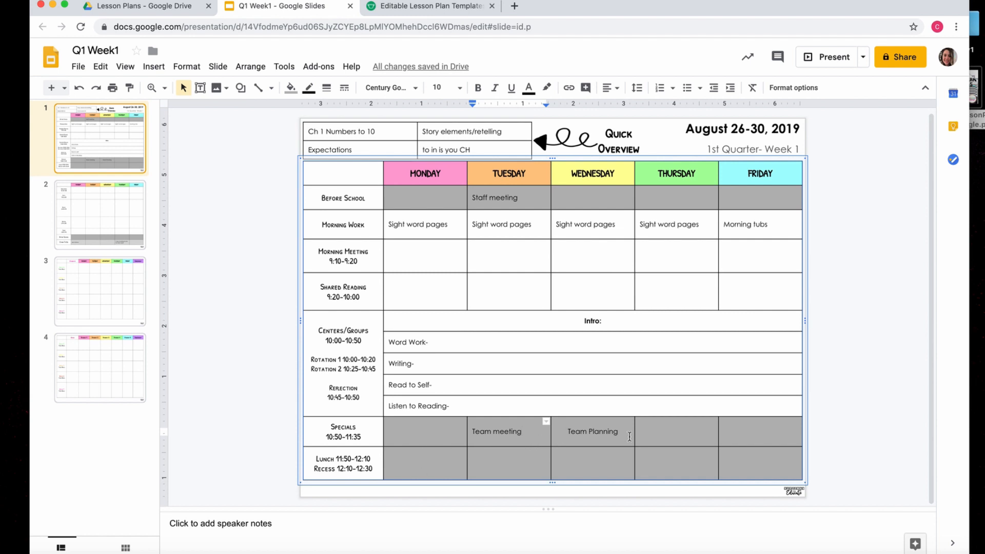
left_click(675, 445)
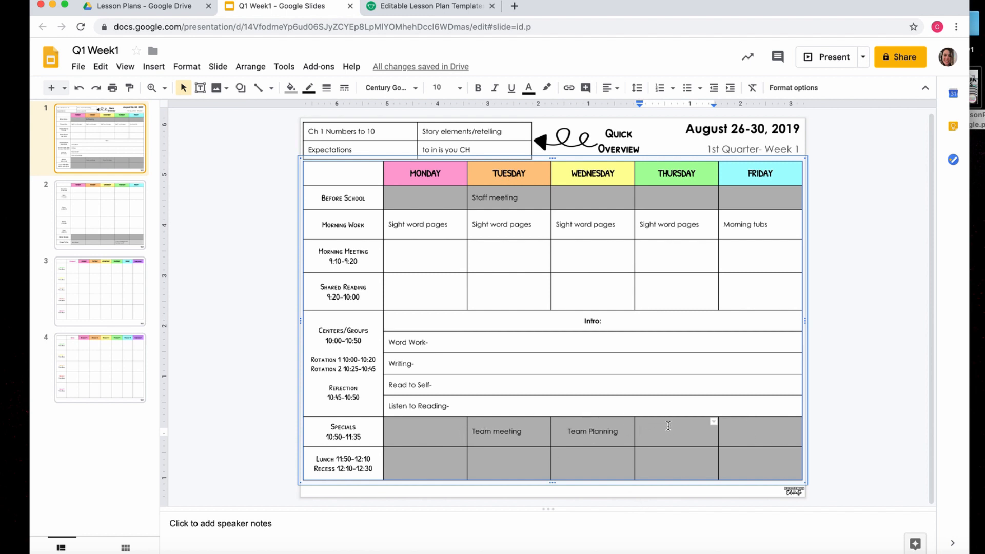
type("Make copies")
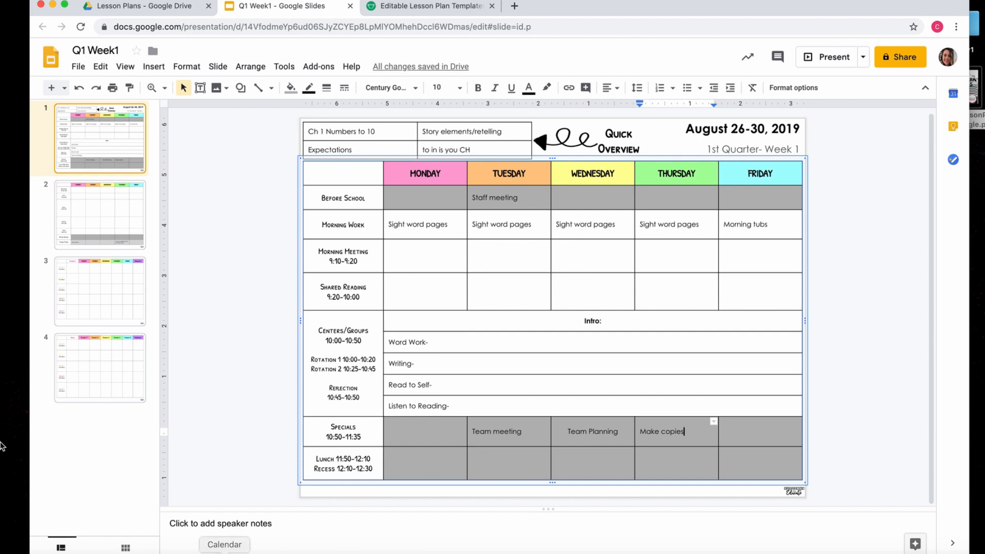
left_click(122, 211)
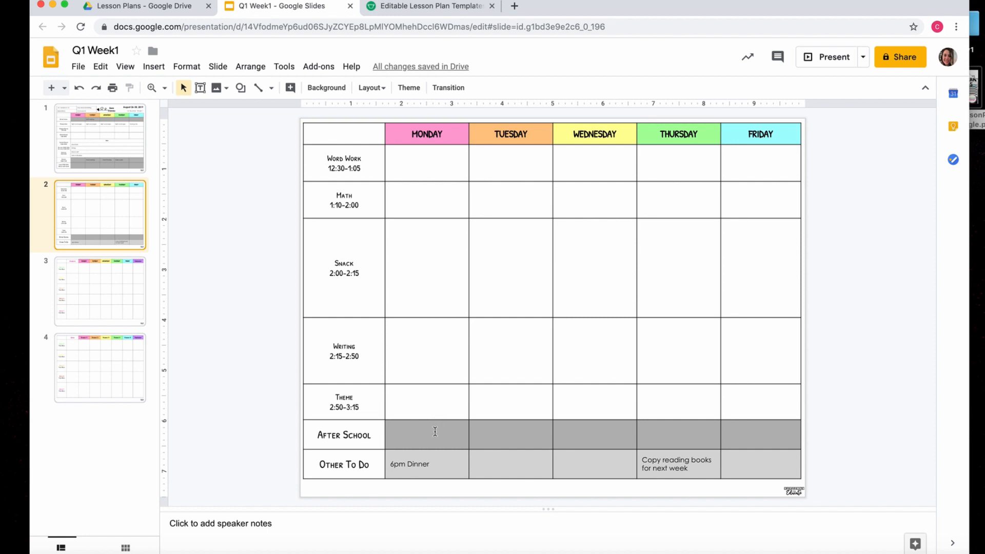
Fill the Monday to Friday cells of the After School row with yellow.
left_click_drag(435, 431, 739, 431)
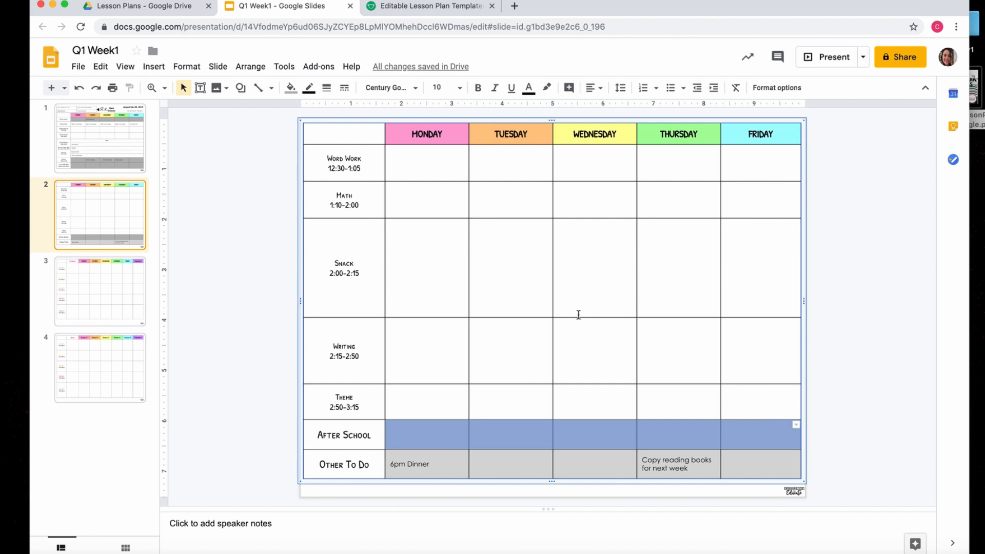
left_click(291, 89)
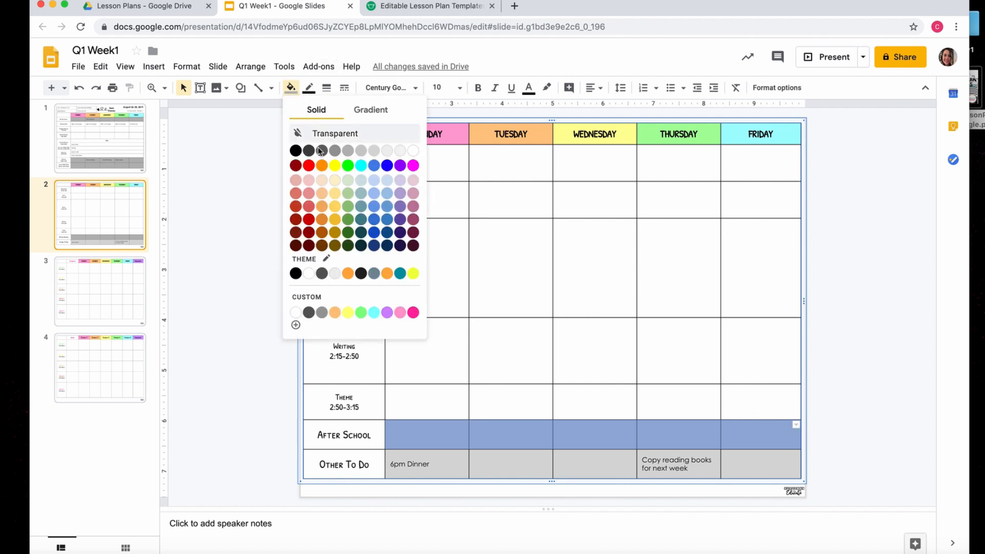
left_click(335, 165)
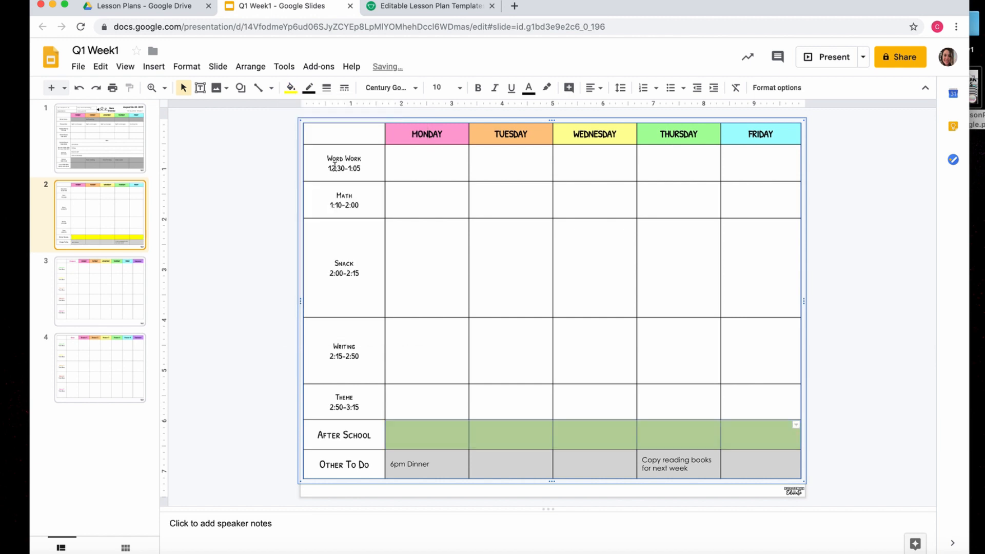
Fill the After School cells from Monday to Friday on the second slide with dark gray.
left_click(448, 348)
left_click_drag(421, 429, 731, 433)
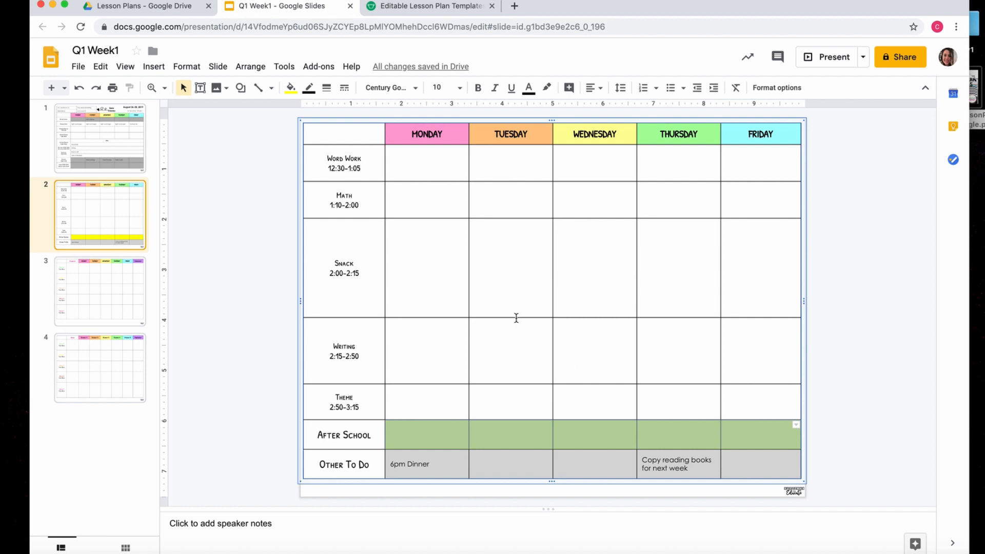
left_click(290, 88)
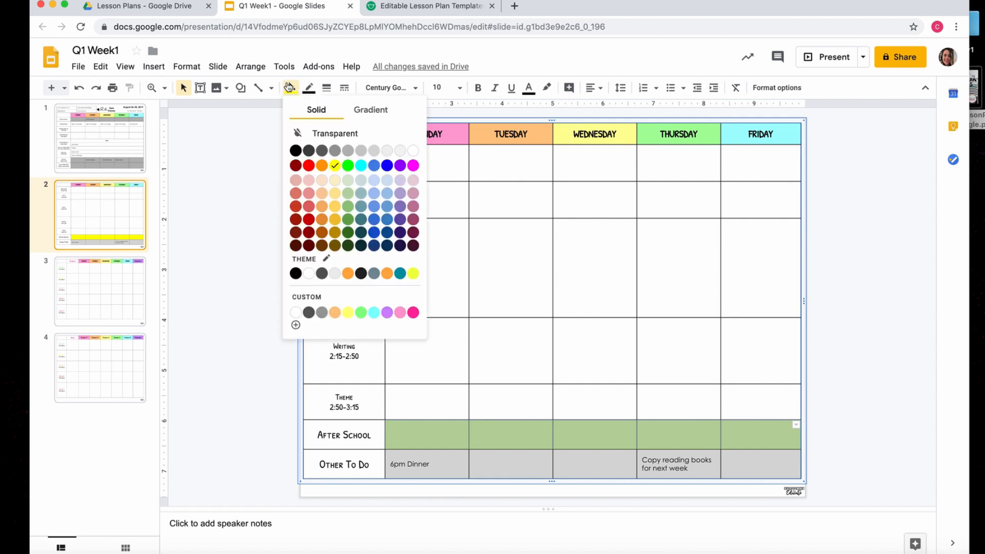
left_click(337, 152)
left_click(206, 322)
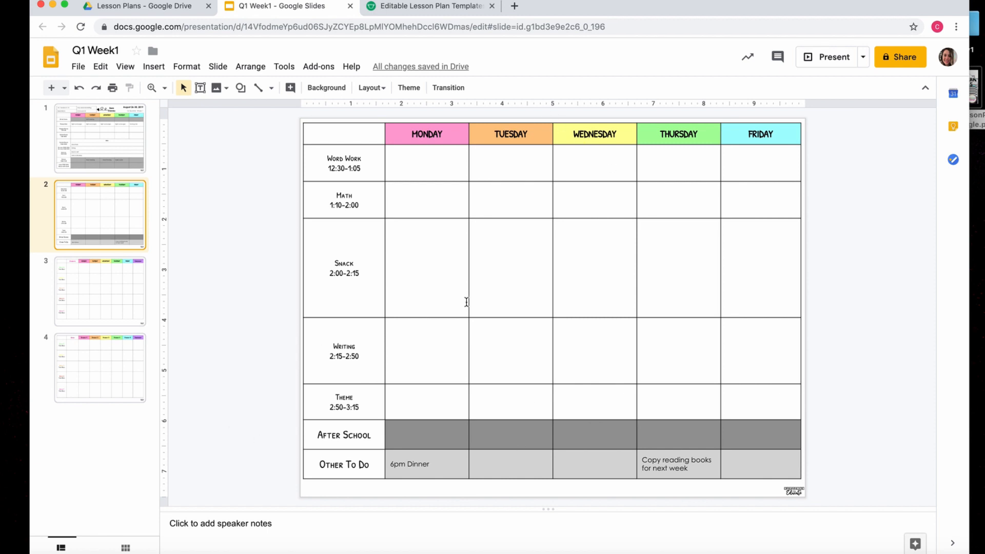
Distribute the columns of the second slide's table evenly and shrink the Snack row to just fit its two-line label.
left_click(420, 263)
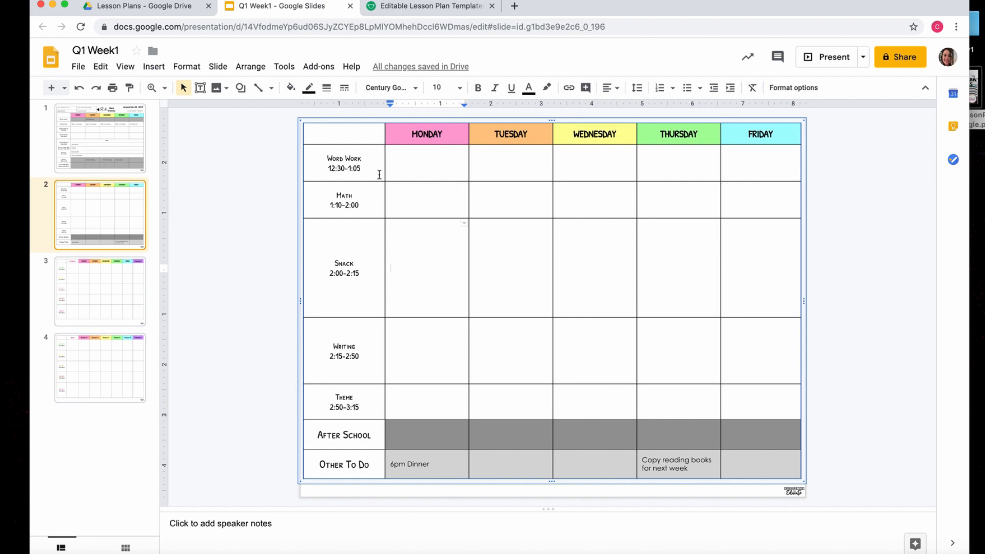
right_click(470, 128)
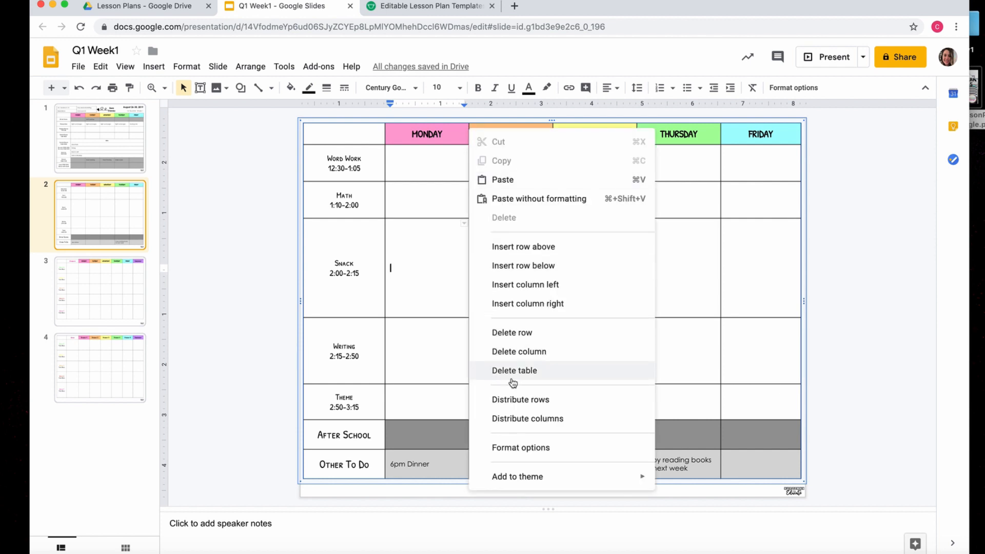
left_click(521, 418)
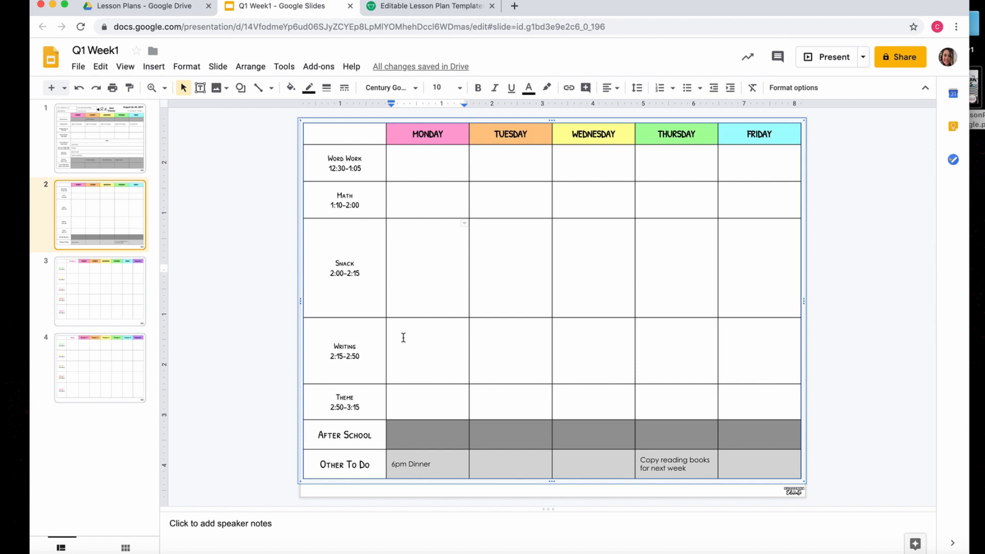
left_click_drag(352, 318, 364, 248)
left_click(236, 257)
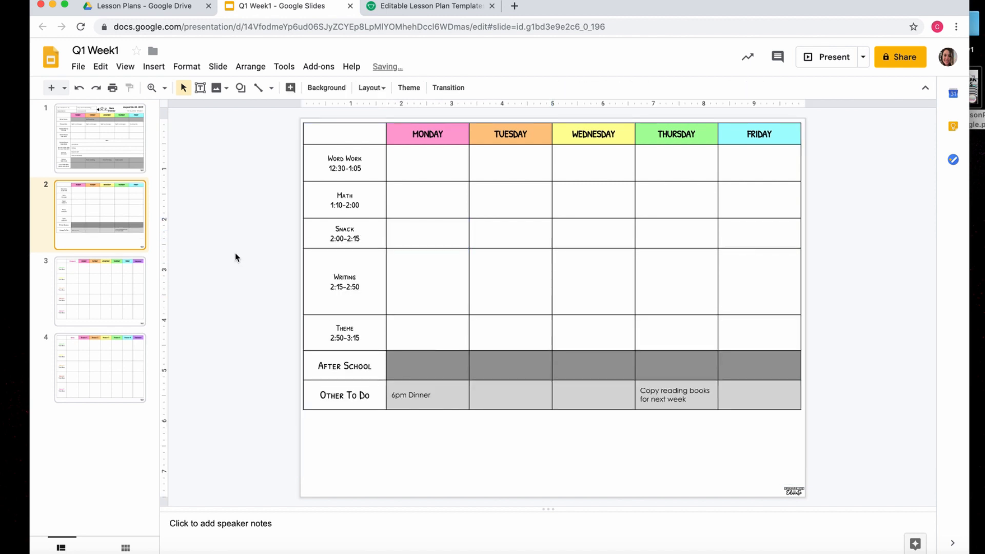
Enter "Introduce new text" and "Model writing" on separate lines in Monday's Writing cell.
left_click(420, 169)
left_click(410, 277)
type("Introduce new text")
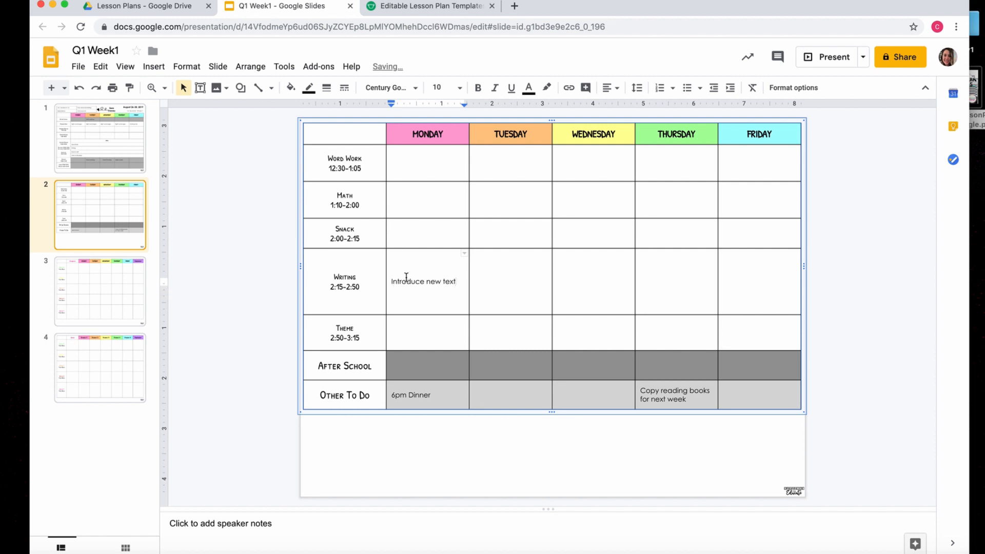
key("Return")
type("Mo")
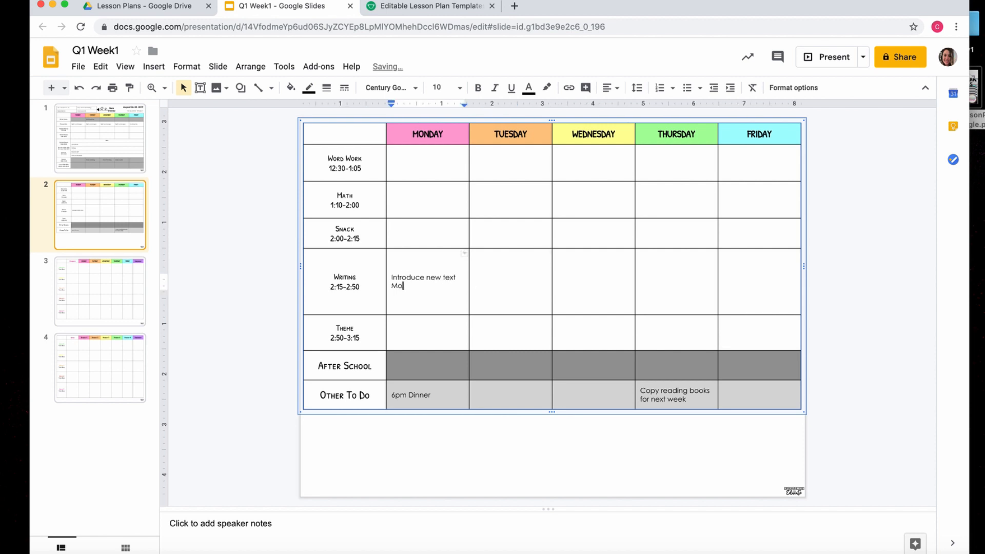
type("del writing")
Complete the Writing row with "Students plan writing" on Tuesday, "Rough draft" on Wednesday, "Editing" on Thursday and "Share as a group" on Friday.
key("Tab")
type("Studen")
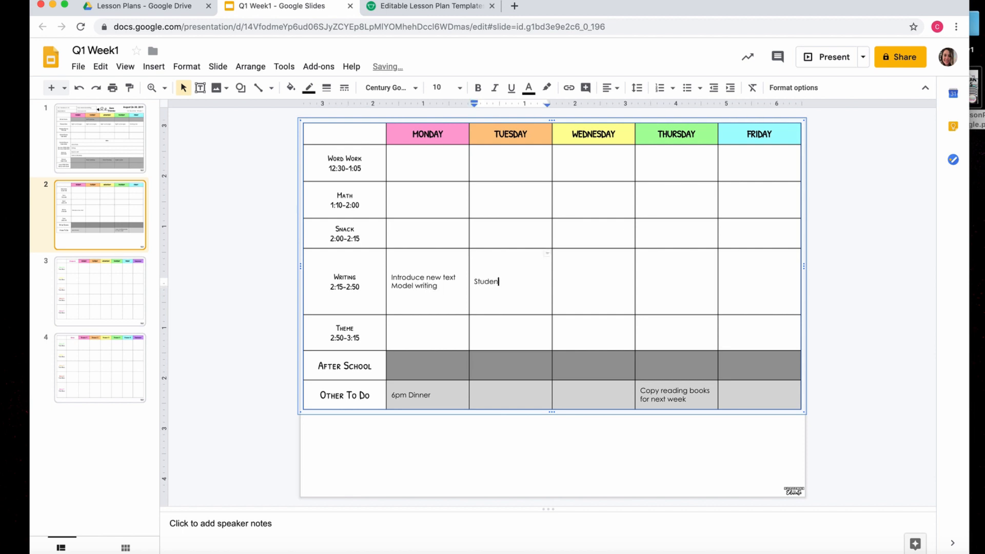
type("ts plan writing")
key("Tab")
type("Ro")
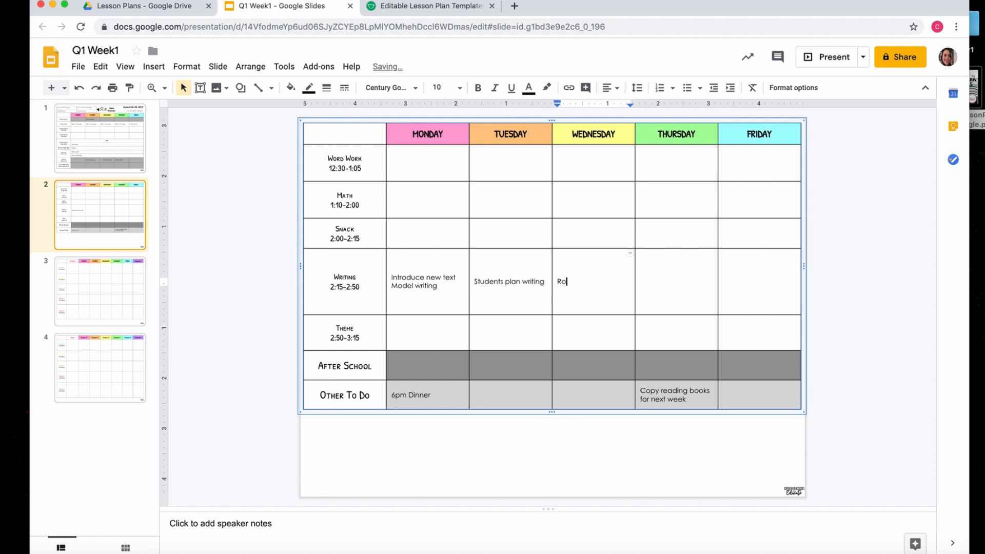
type("ugh draft")
key("Tab")
type("Editing")
key("Tab")
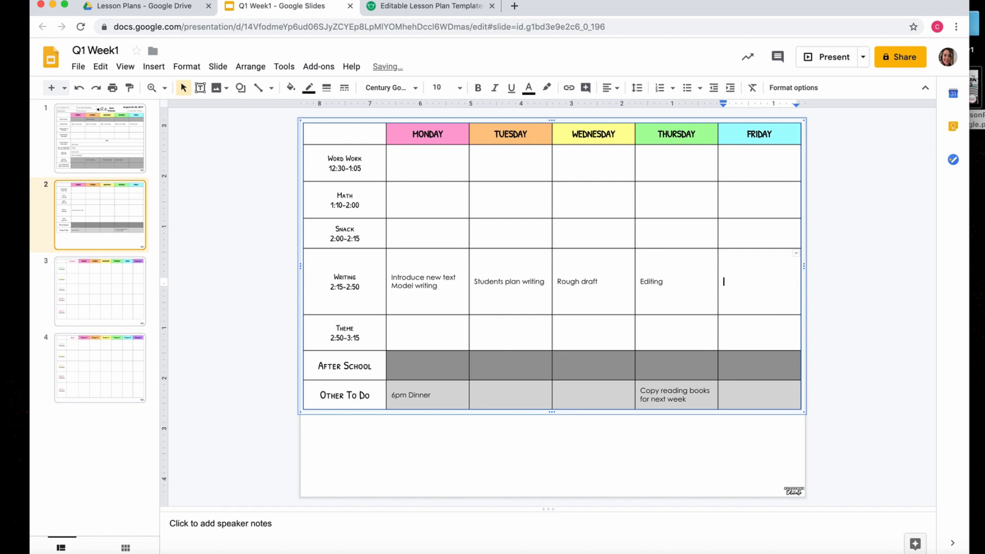
type("Share as a group")
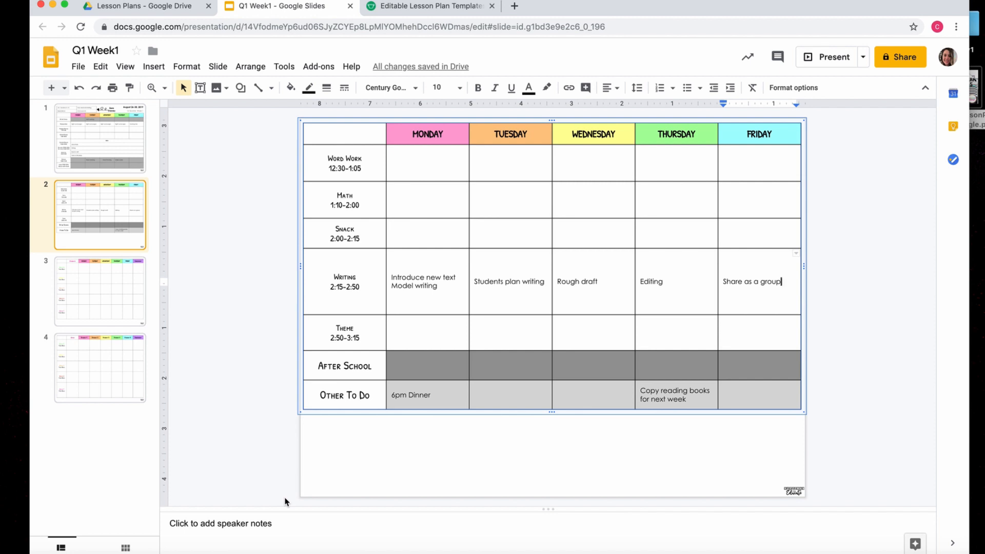
Enter "Calendar", "Whole group: 1.1" and "Small group: WB 1-2" in Monday's Math cell, separated by blank lines.
left_click(404, 201)
type("Calendar")
key("Return")
type("Whole group: ")
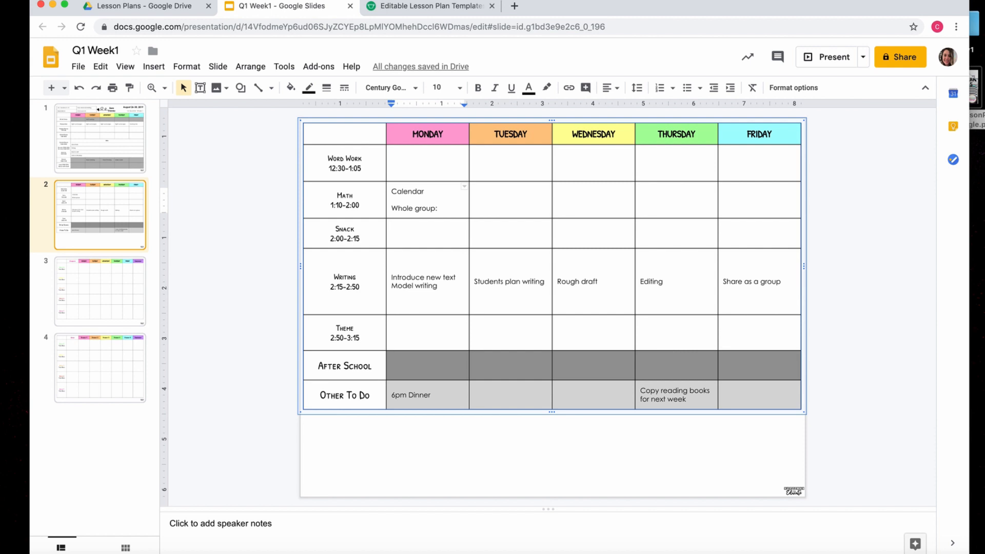
type("1.1")
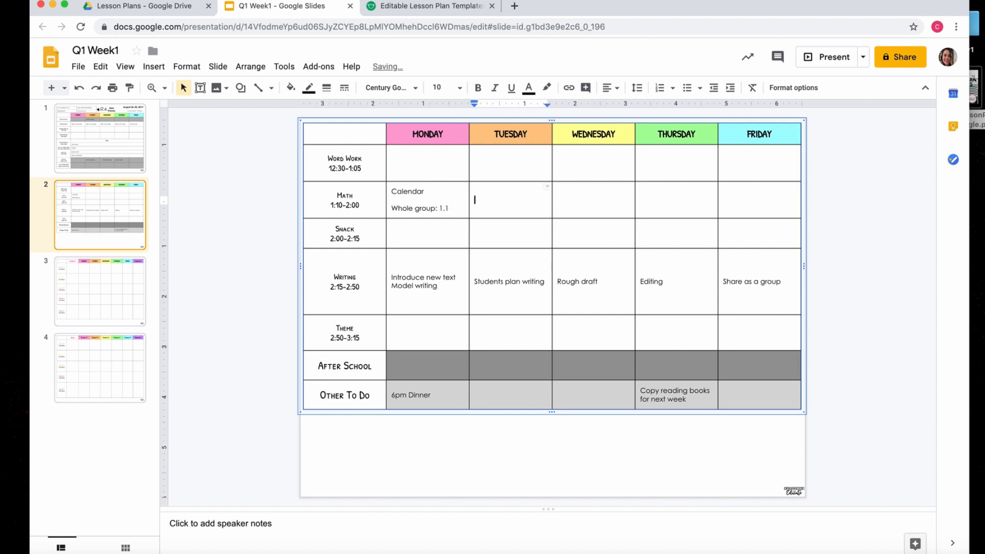
key("Return")
type("Small group:")
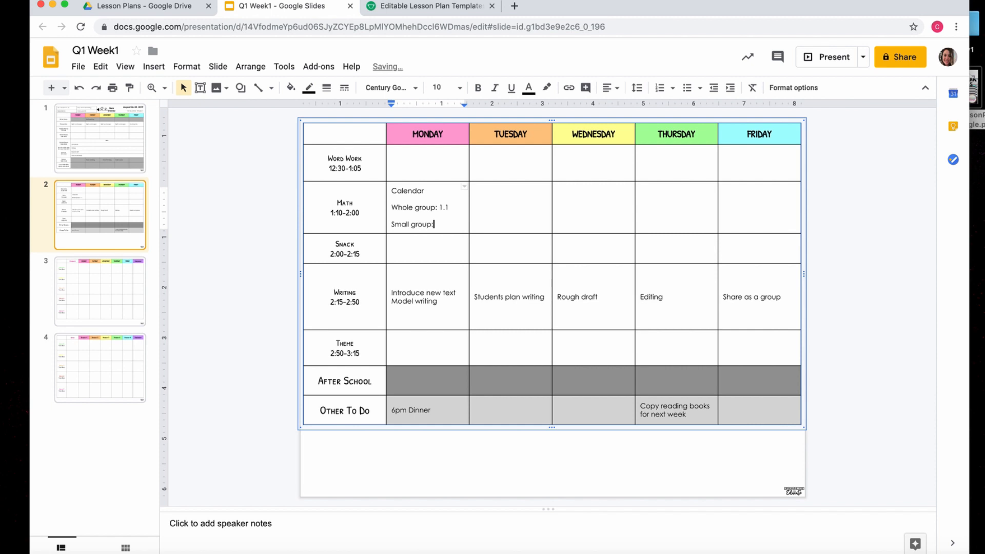
type(" WB 1-2")
Copy Monday's Math plan into Tuesday's Math cell and change the small group entry there to "WB 3".
key("super+a")
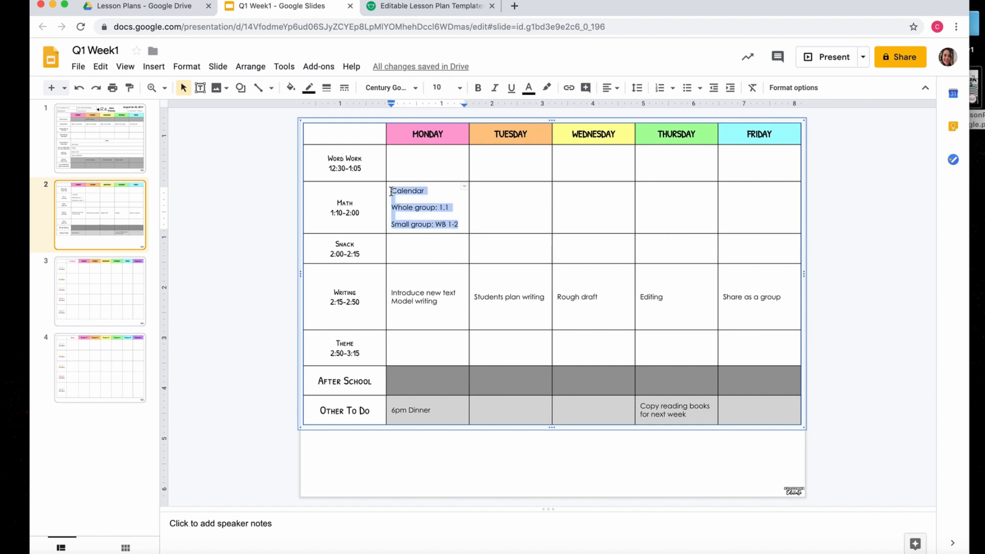
left_click(502, 206)
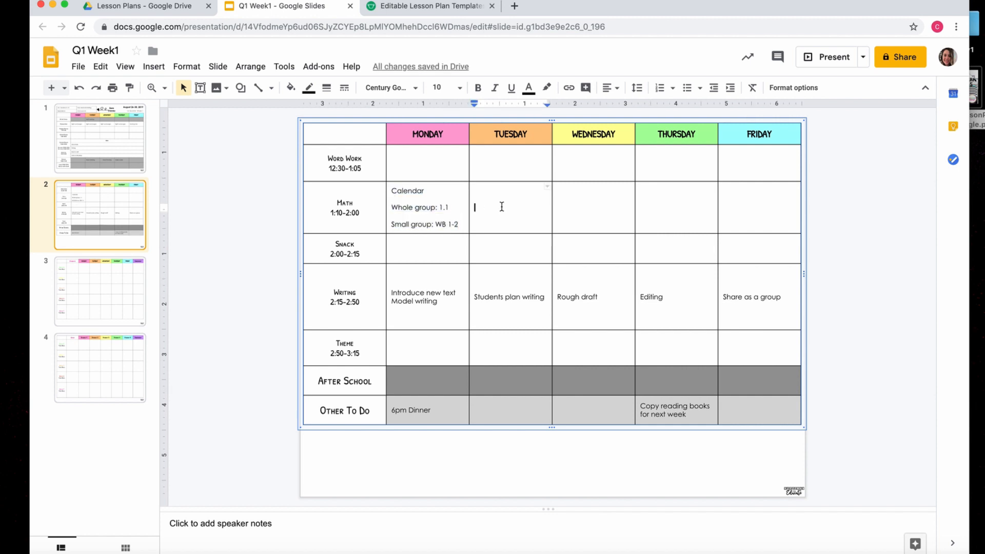
type("Calendar Whole group: 1.1 Small group: WB 1-2")
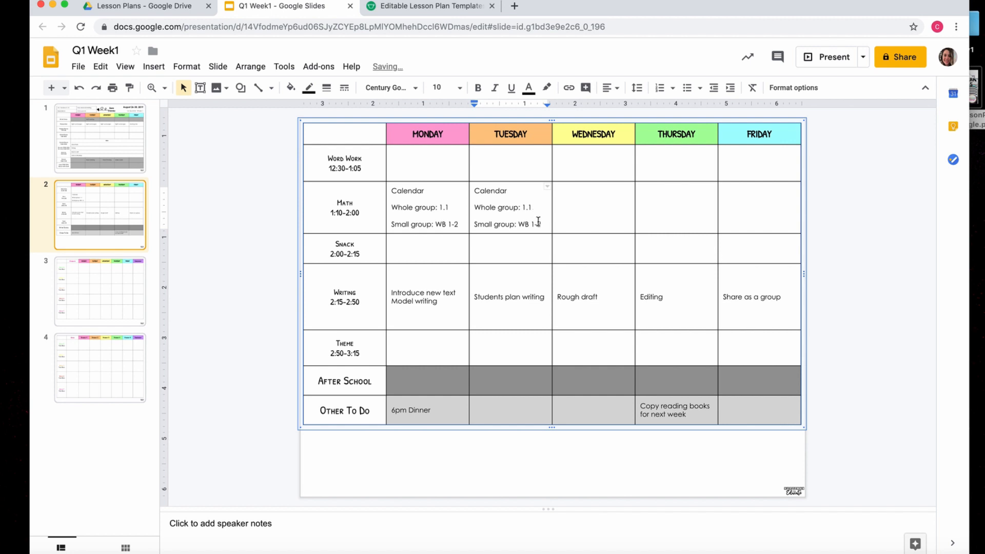
key("BackSpace")
key("BackSpace")
key("BackSpace")
type("3")
Copy Tuesday's Math plan into the Wednesday, Thursday and Friday Math cells.
left_click_drag(536, 224, 474, 190)
key("ctrl+c")
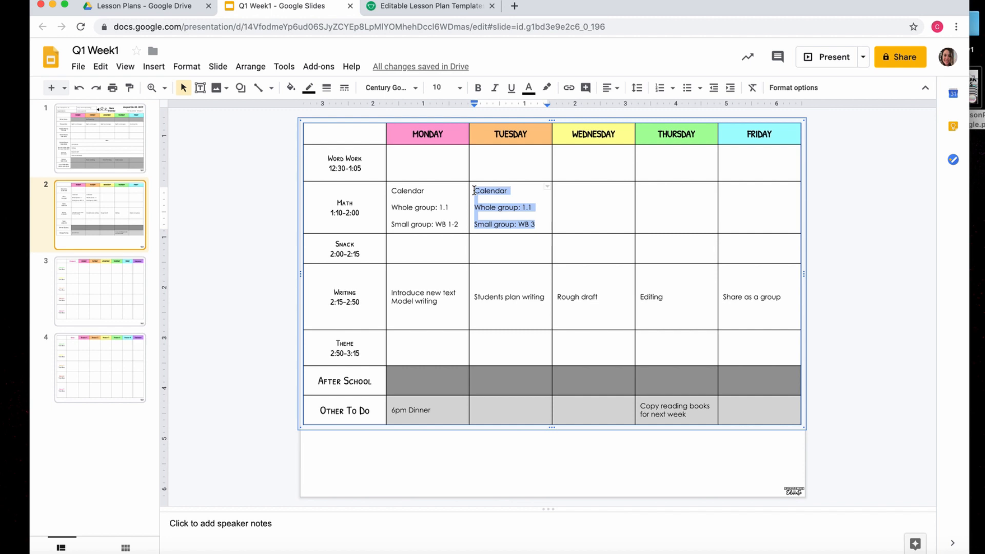
left_click(572, 211)
left_click(664, 214)
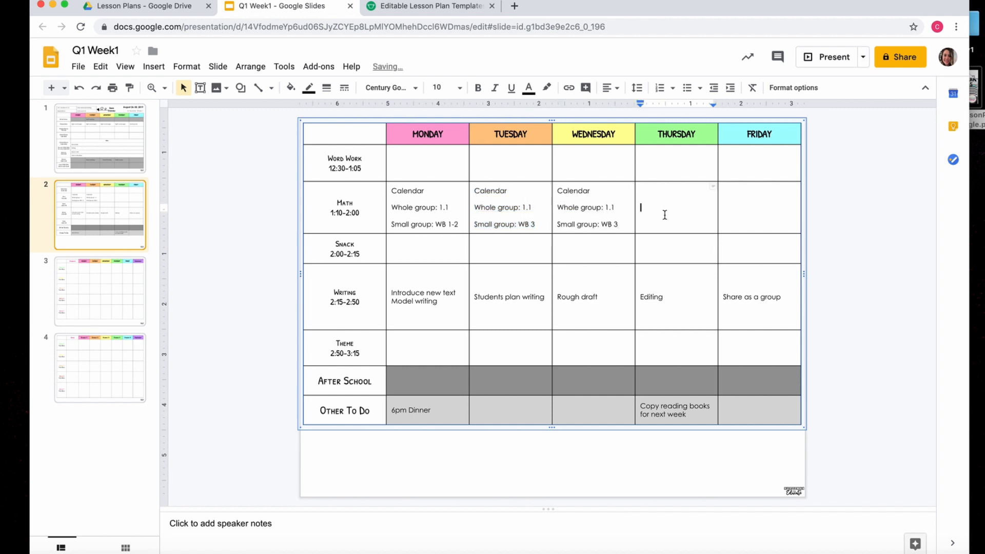
key("ctrl+v")
left_click(739, 215)
key("ctrl+v")
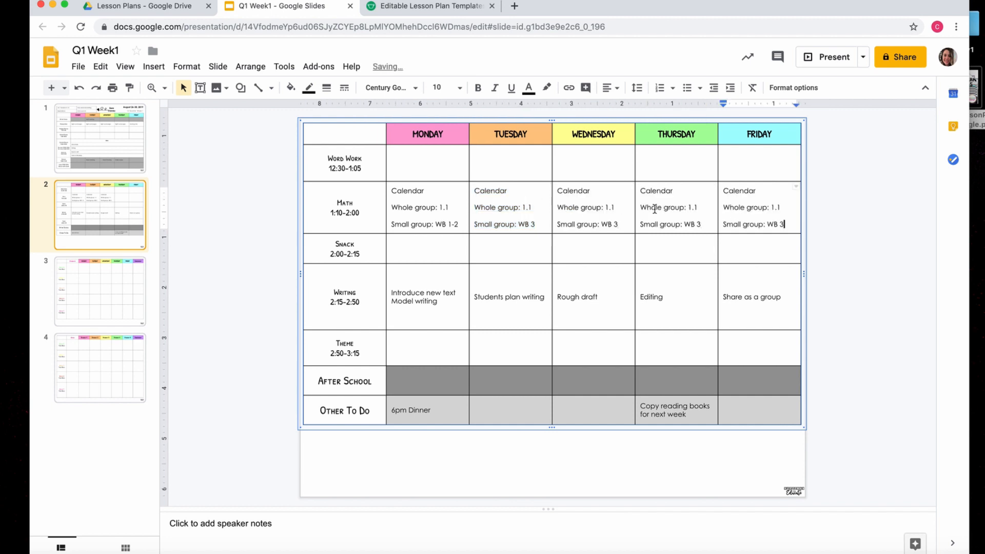
Change Wednesday's Math plan to whole group 1.2 and small group WB 4-5.
left_click(621, 208)
key("BackSpace")
type("2")
left_click(621, 224)
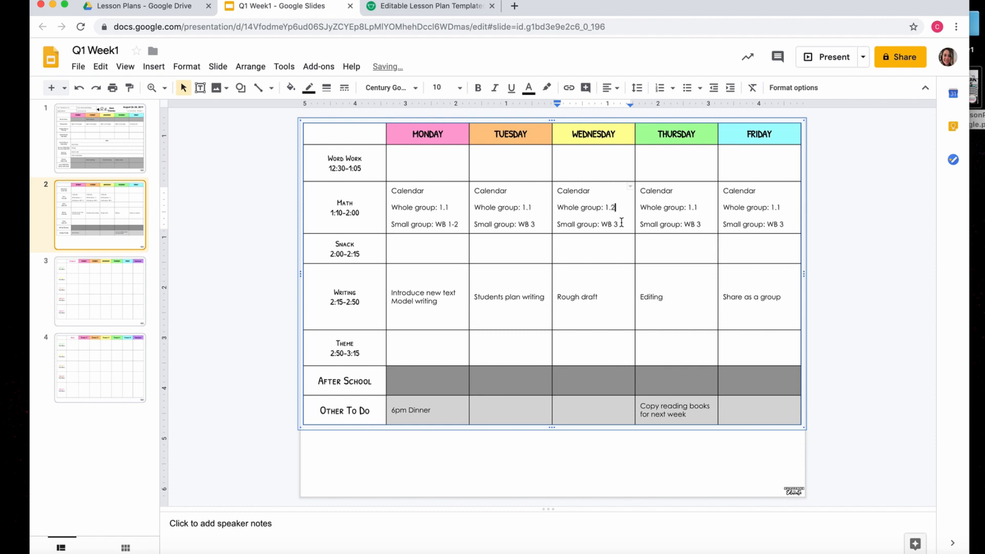
key("BackSpace")
type("4-5")
Change Thursday's Math plan to whole group 1.3 and small group WB 6.
left_click(700, 208)
key("BackSpace")
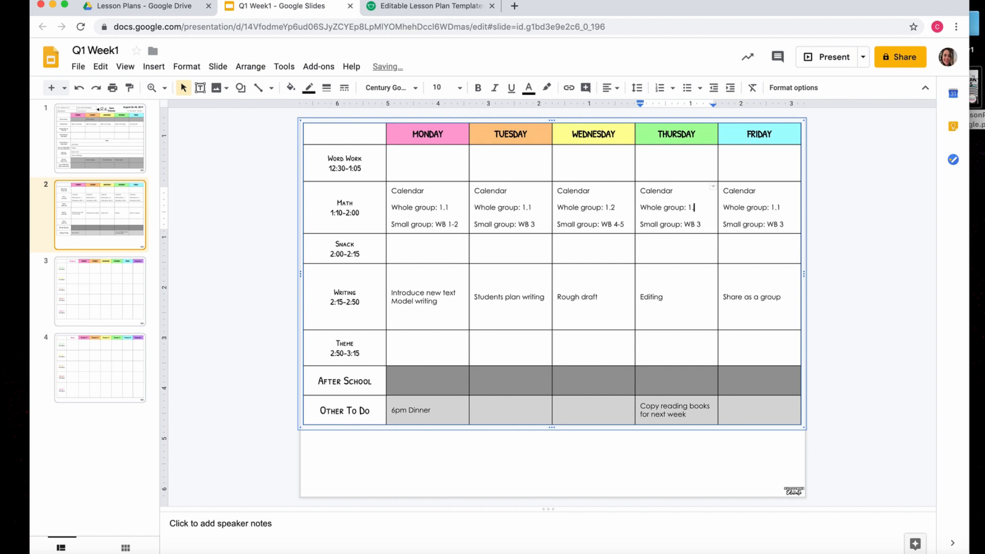
type("3")
left_click(698, 224)
key("BackSpace")
type("6")
Change Friday's Math plan to whole group 1.3 and small group WB 7.
left_click(784, 204)
key("BackSpace")
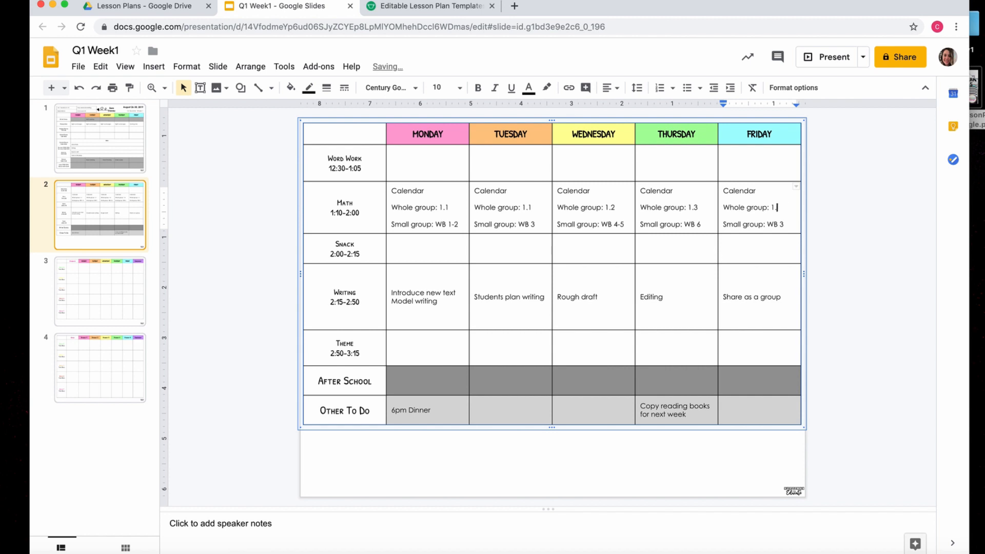
type("3")
left_click(787, 224)
key("BackSpace")
type("7")
left_click(876, 296)
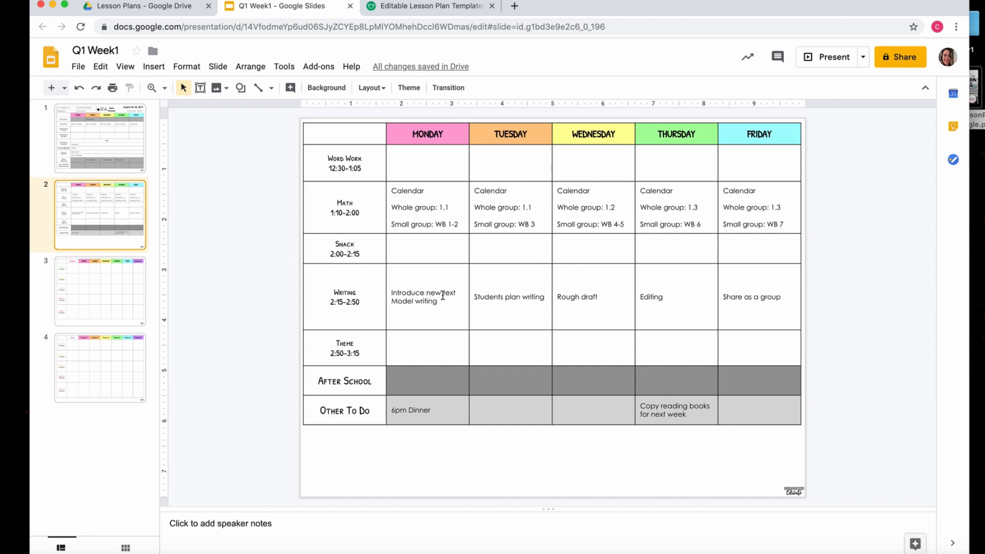
left_click_drag(439, 303, 390, 303)
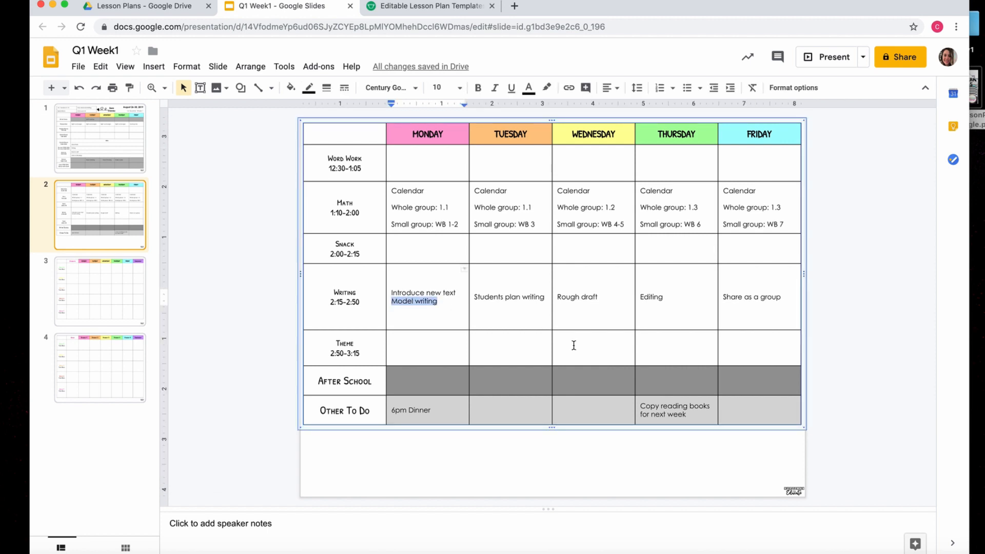
right_click(428, 306)
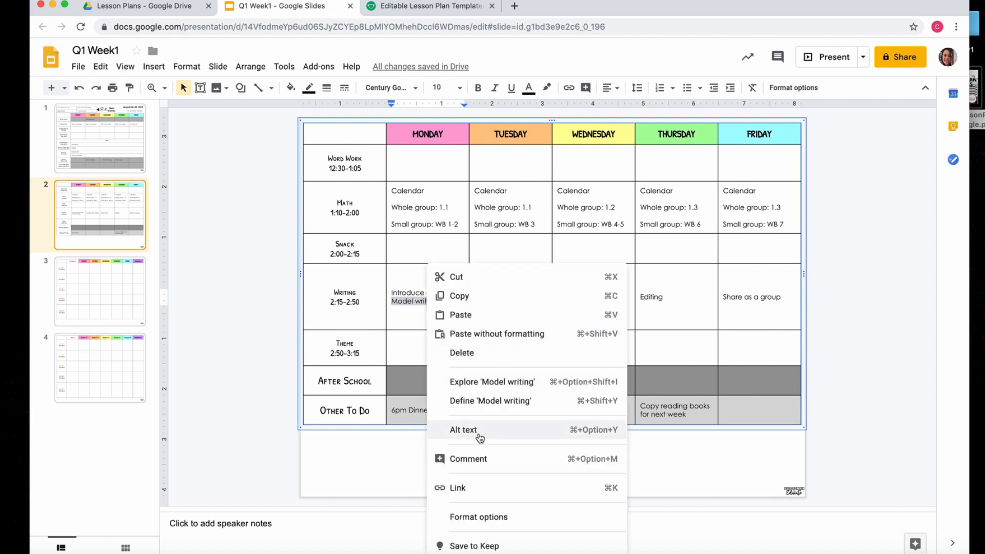
left_click(469, 488)
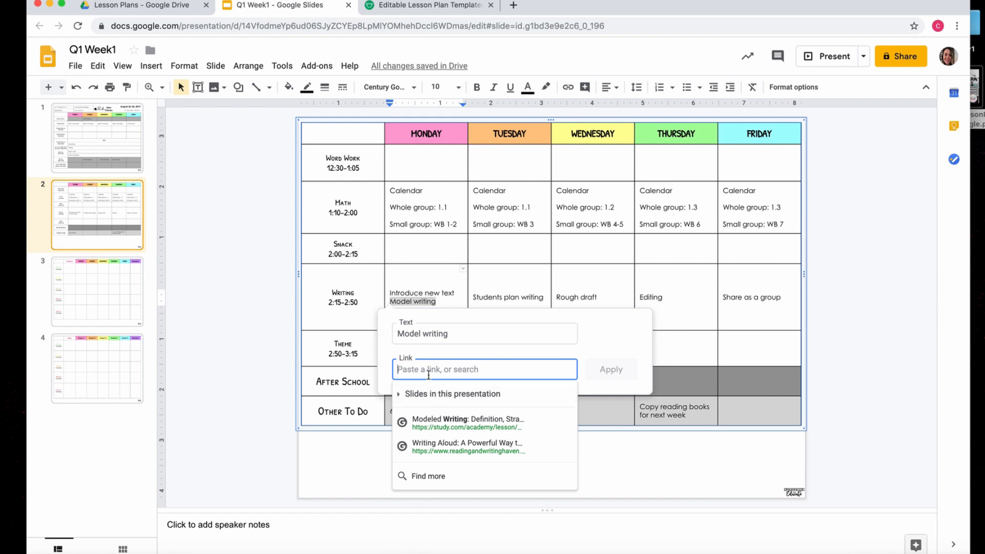
left_click(462, 282)
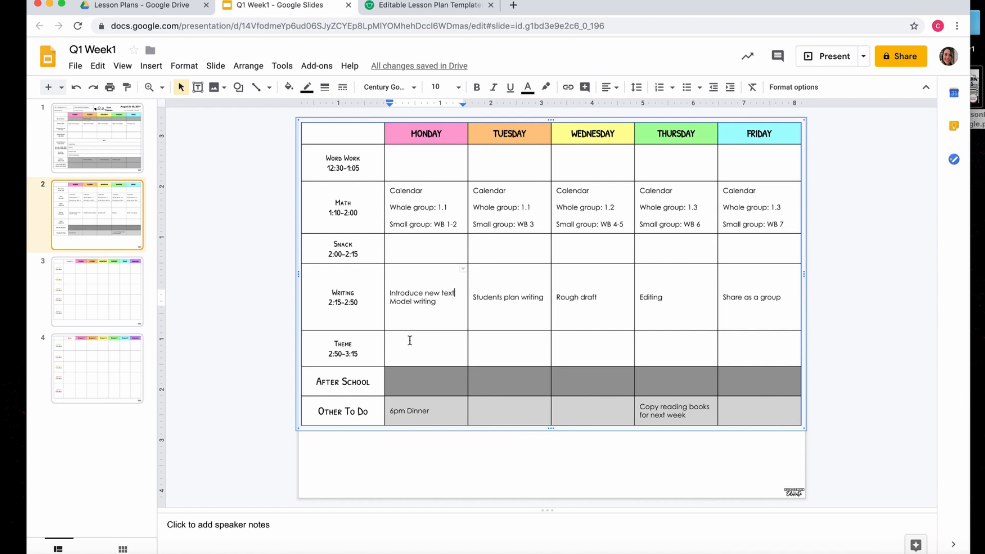
Enter "Sight word cards" in Monday's Snack cell.
left_click(414, 244)
type("Sight word cards")
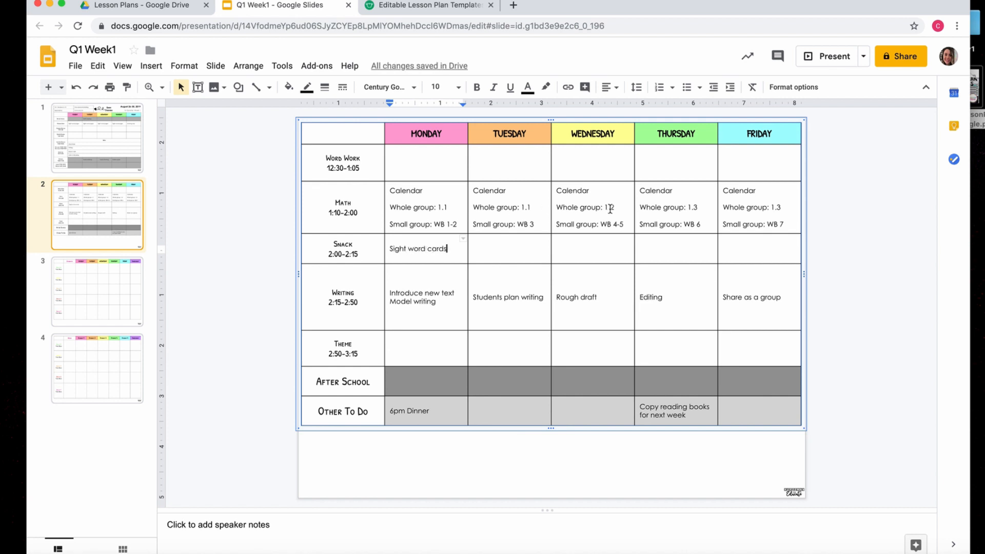
left_click(525, 310)
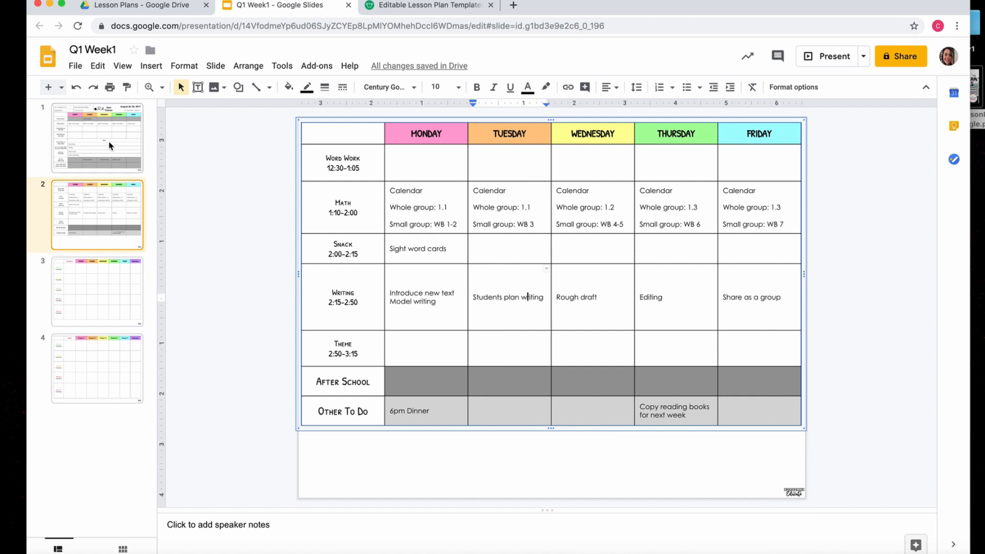
Switch to the Lesson Plans folder in Google Drive, refreshed, and make a copy of the Q1 Week1 presentation.
left_click(119, 151)
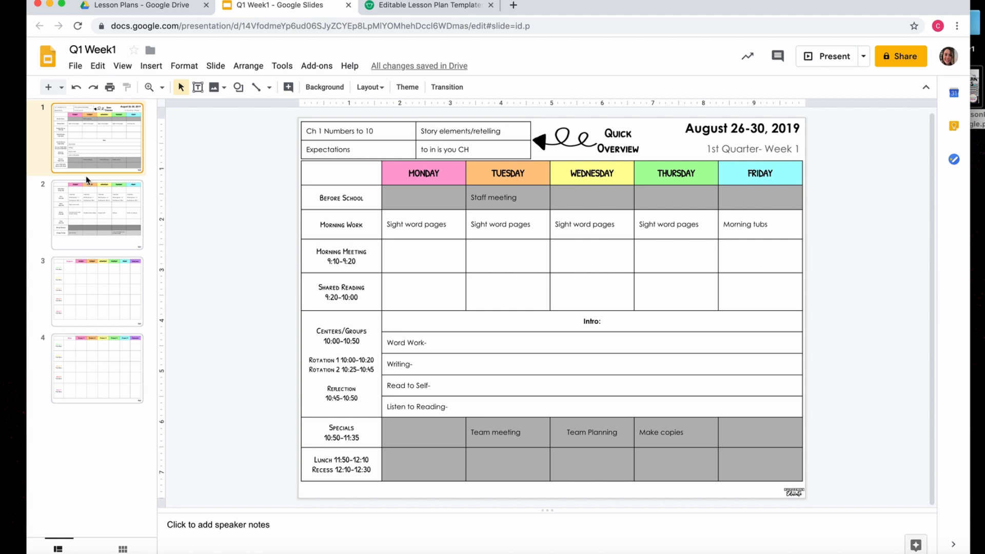
left_click(161, 13)
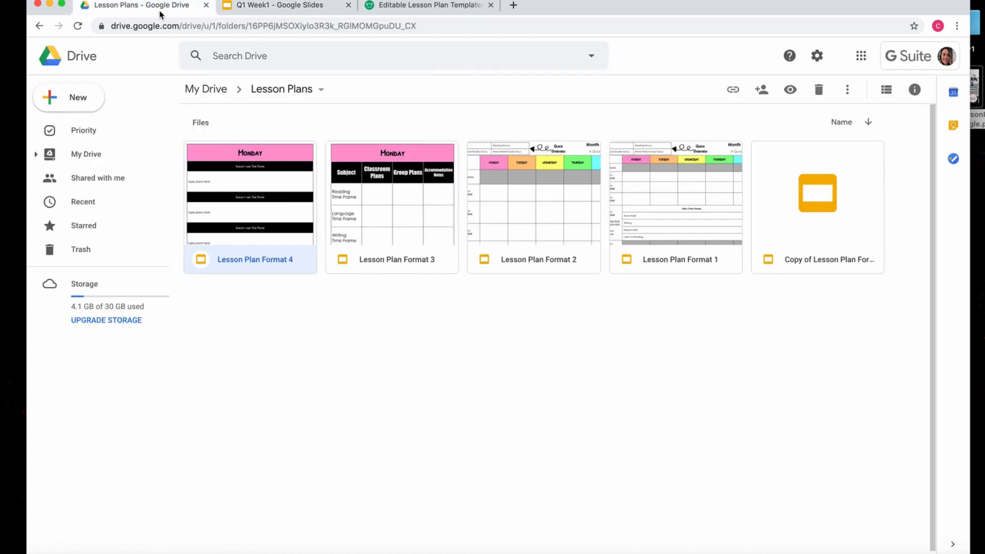
left_click(602, 426)
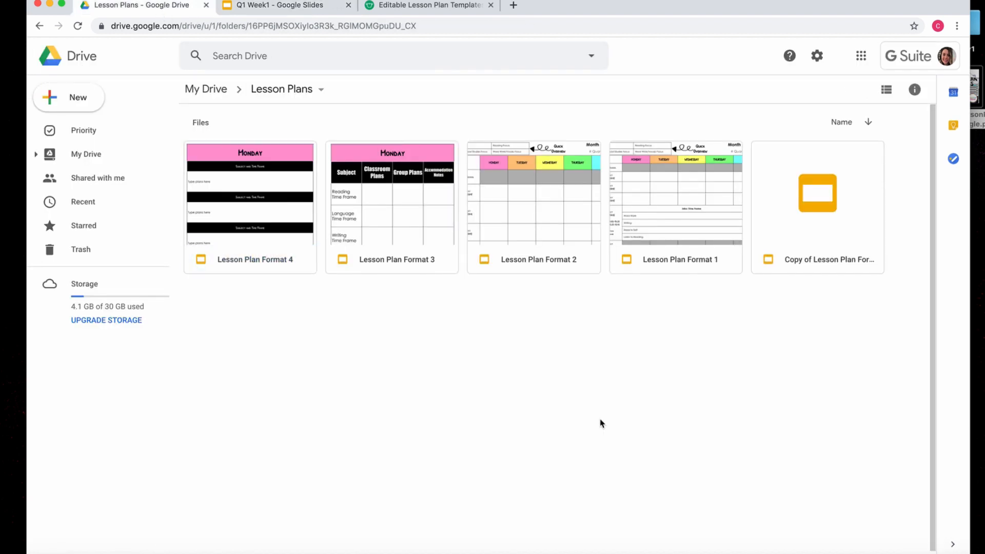
left_click(391, 29)
key("Return")
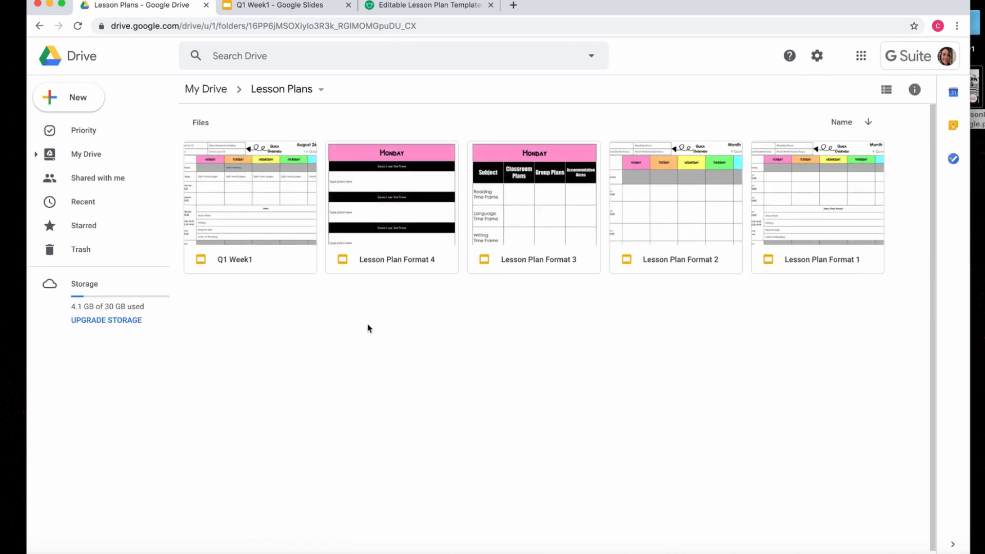
right_click(252, 267)
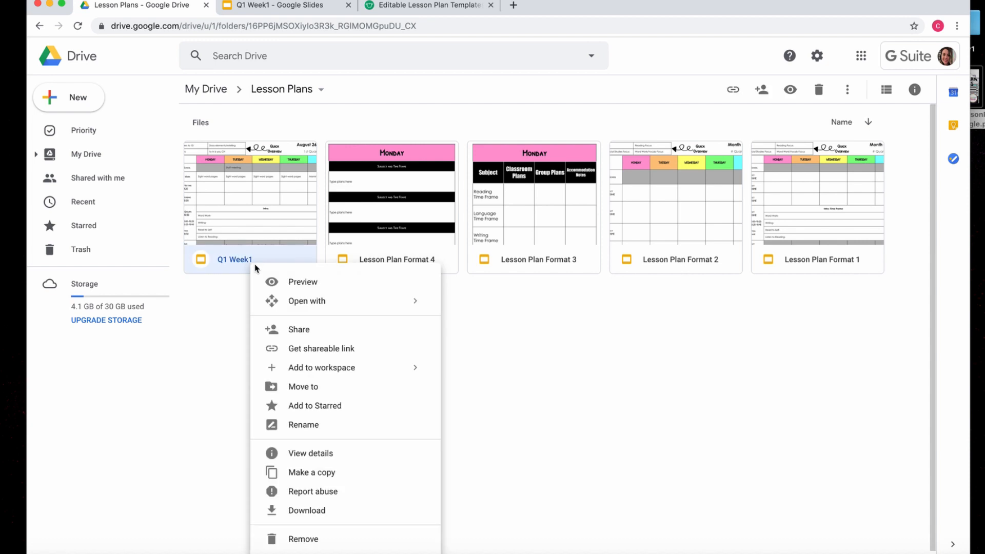
left_click(327, 473)
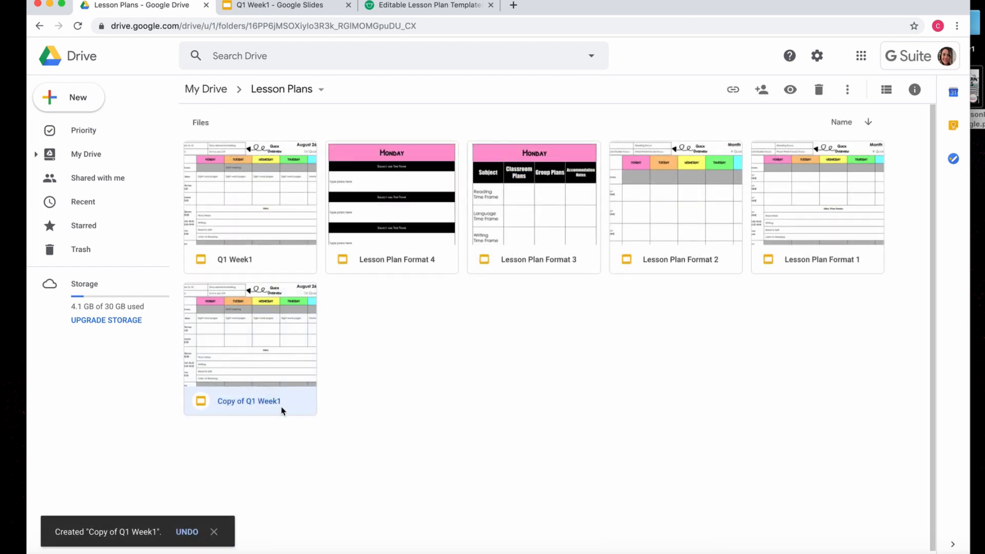
Rename the copied Q1 Week1 presentation as "Q1 Week2".
right_click(254, 403)
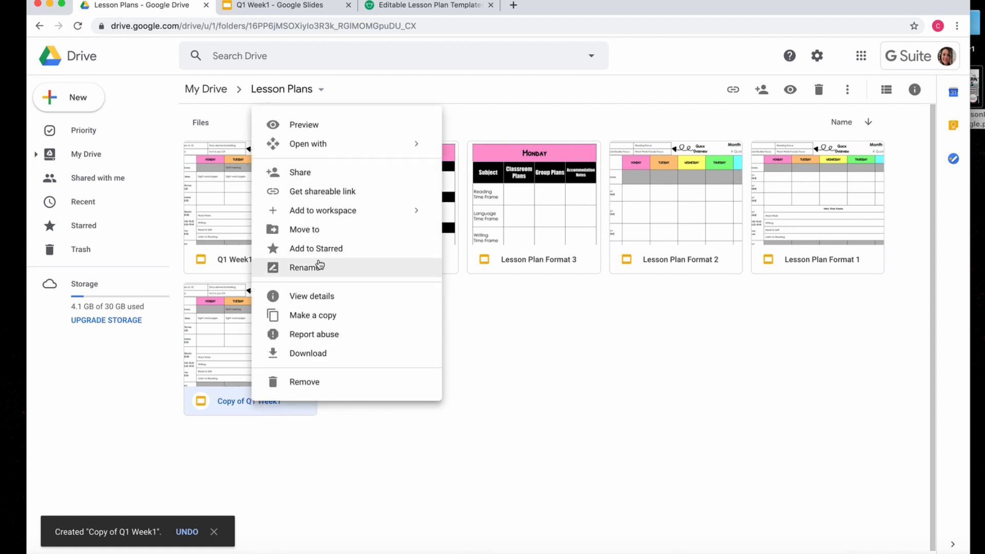
left_click(305, 268)
key("Right")
key("BackSpace")
type("2")
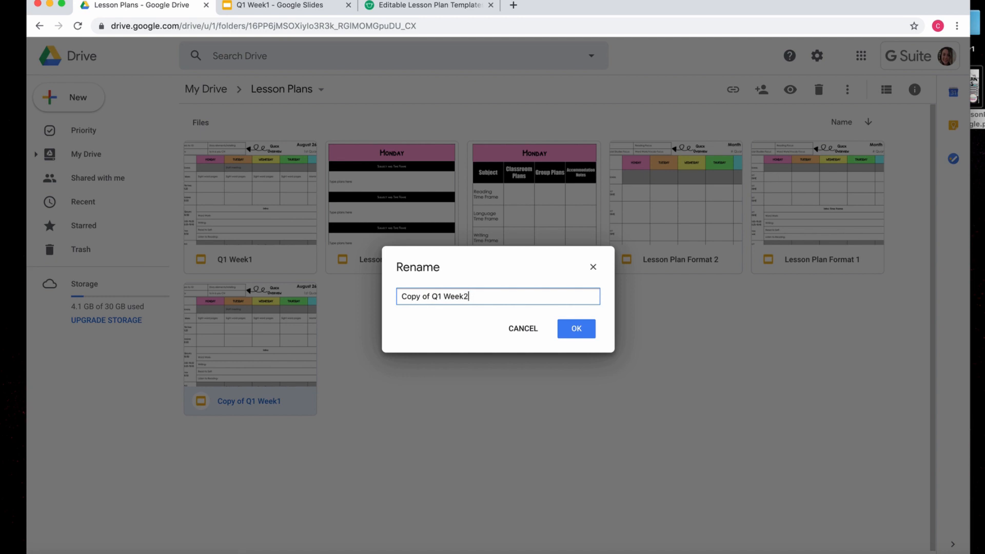
left_click(433, 296)
key("BackSpace")
key("BackSpace")
key("BackSpace")
key("BackSpace")
key("BackSpace")
key("BackSpace")
key("BackSpace")
key("BackSpace")
key("Return")
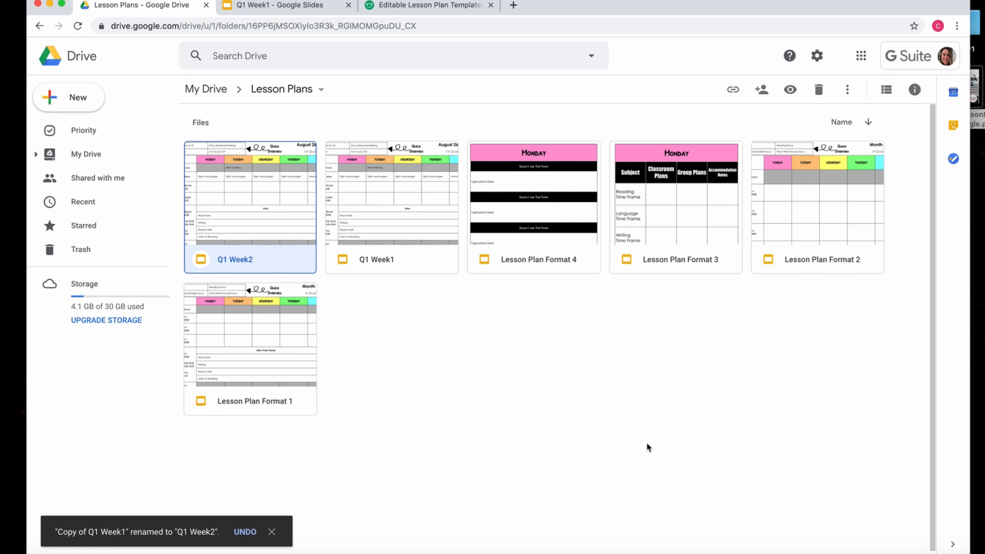
Open the Q1 Week2 presentation and look through its second weekly page and the two small-group planning slides.
double_click(293, 209)
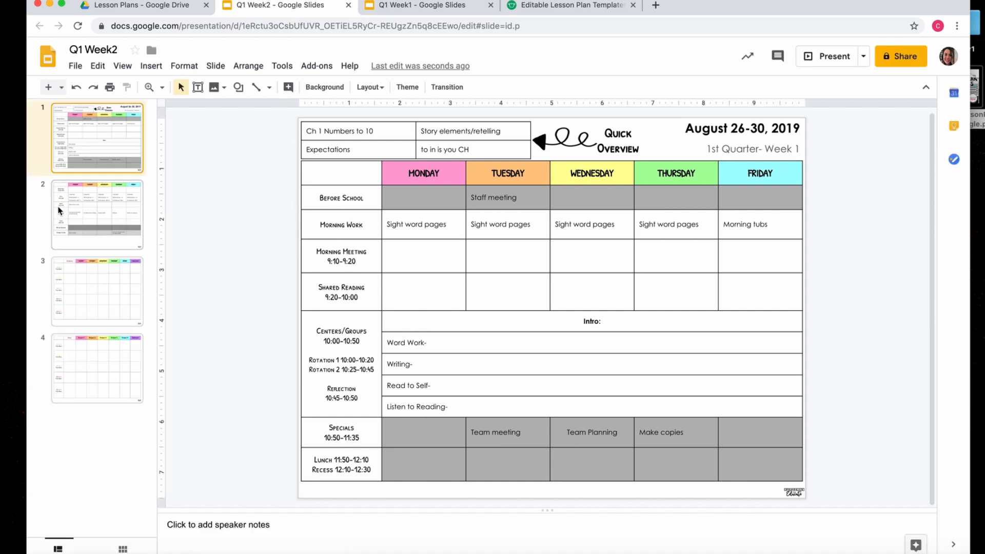
left_click(139, 192)
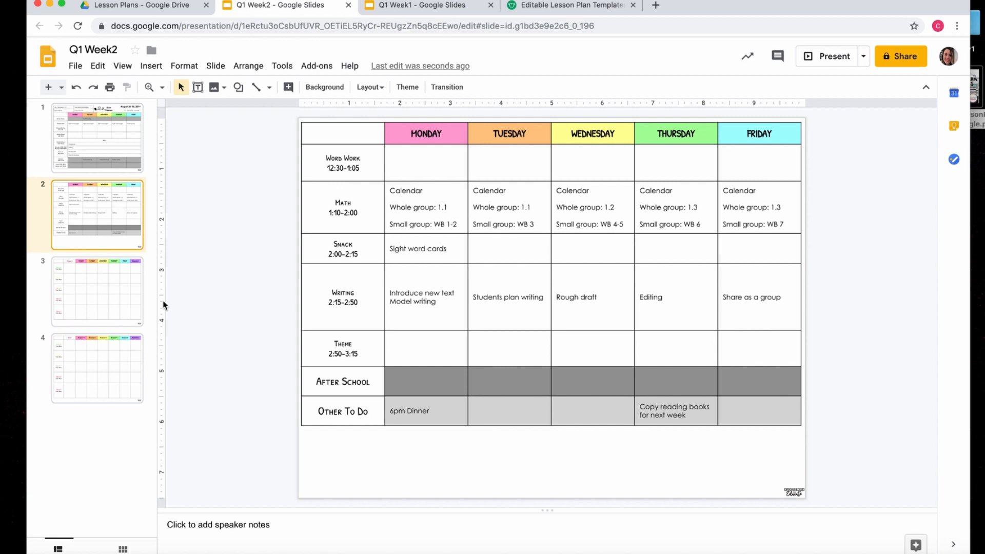
left_click(120, 286)
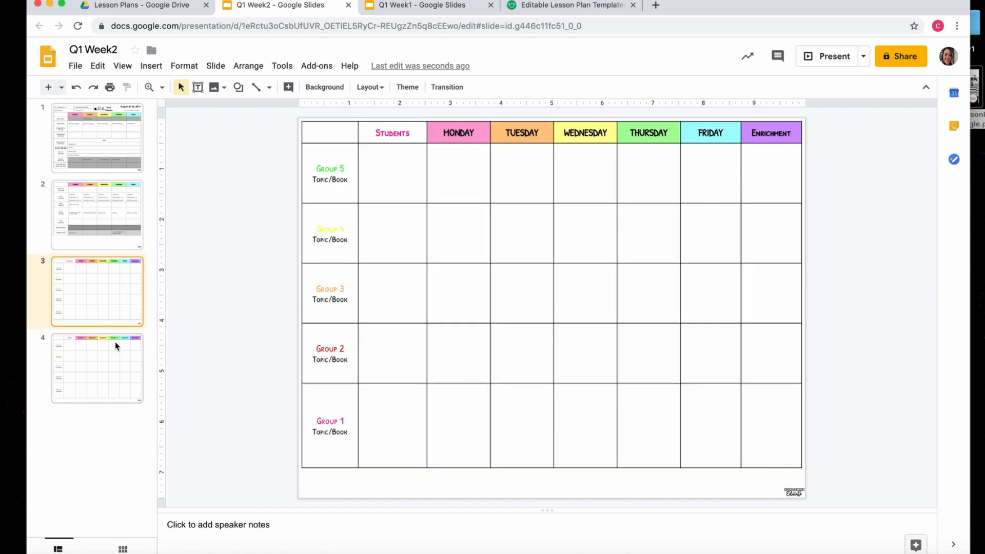
left_click(117, 358)
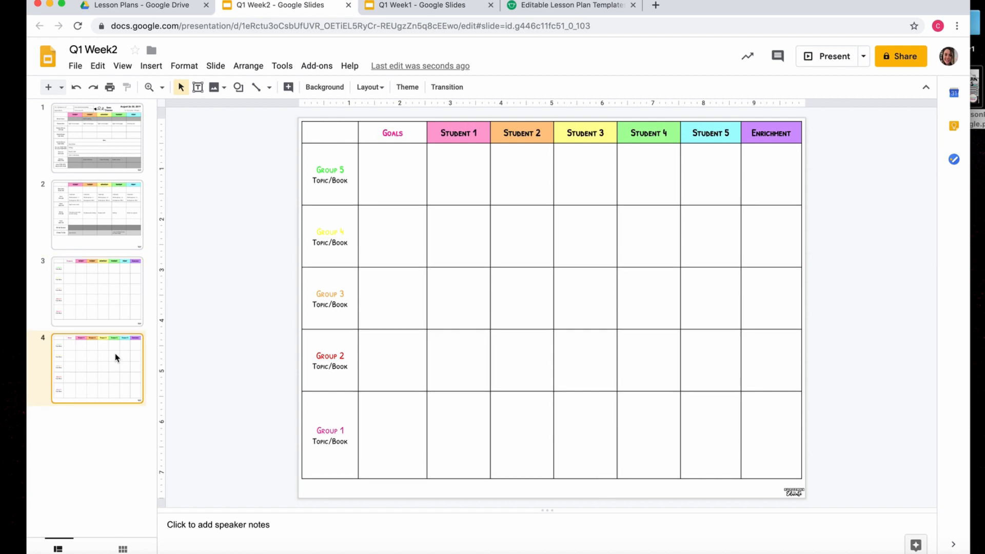
left_click(133, 300)
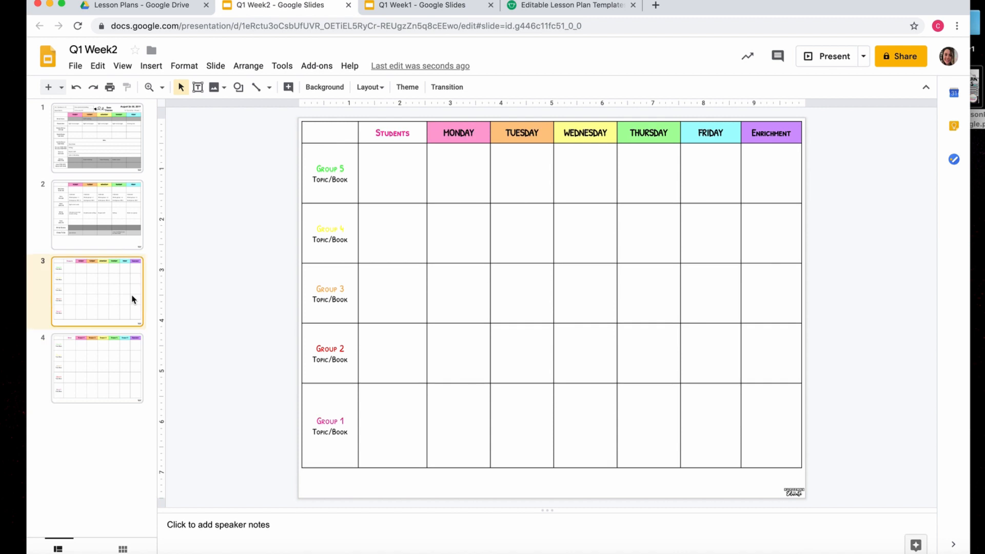
key("Down")
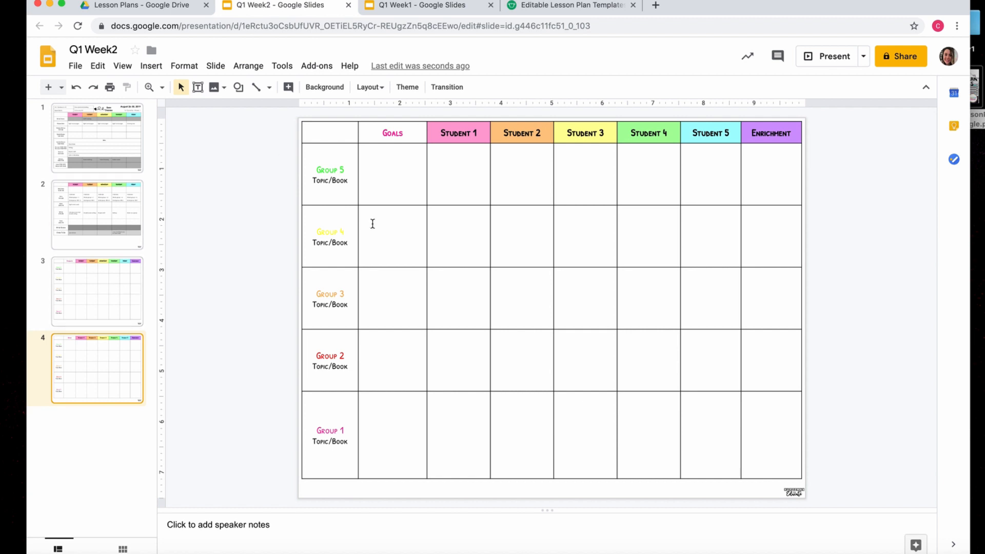
Clear the Monday to Friday cells of the Morning Work, Morning Meeting and Shared Reading rows on slide 1.
left_click(86, 154)
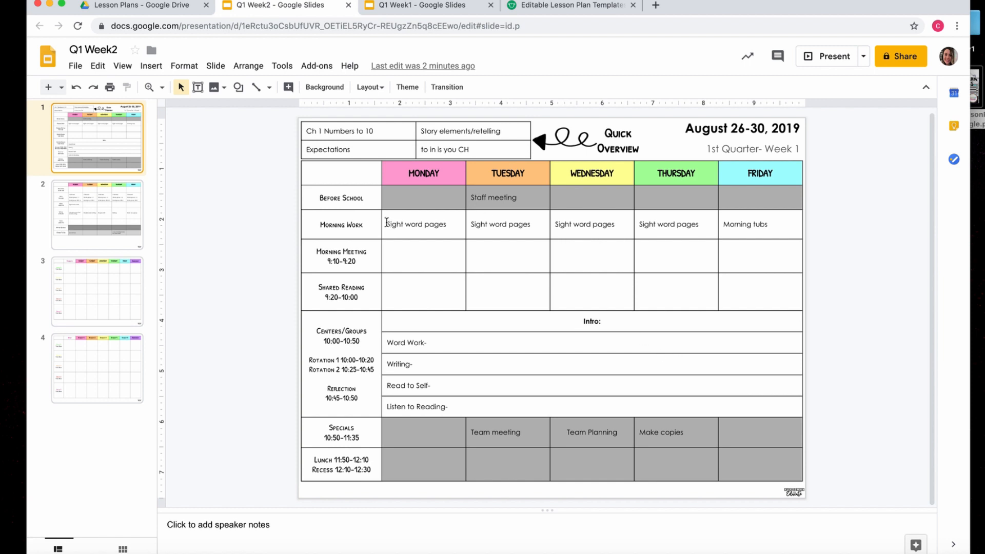
left_click_drag(386, 223, 795, 296)
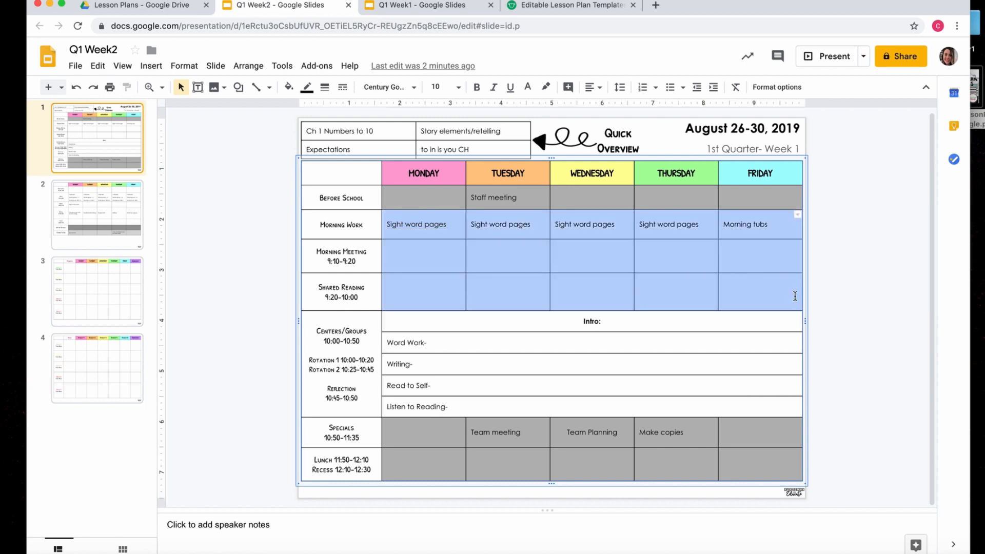
key("BackSpace")
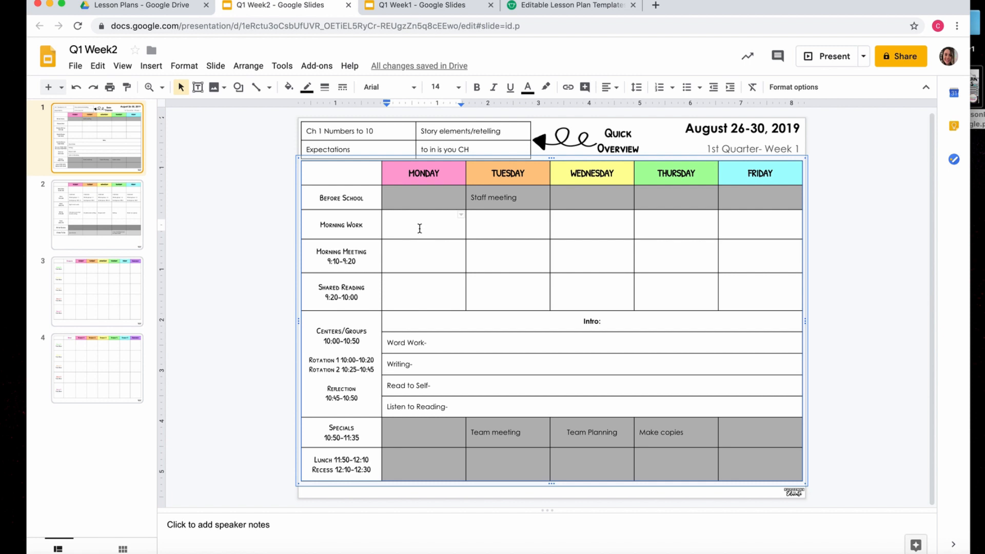
Set the font of the Monday to Friday cells from Morning Work down to Lunch/Recess to Century Gothic.
left_click_drag(420, 229, 769, 462)
left_click_drag(392, 223, 789, 461)
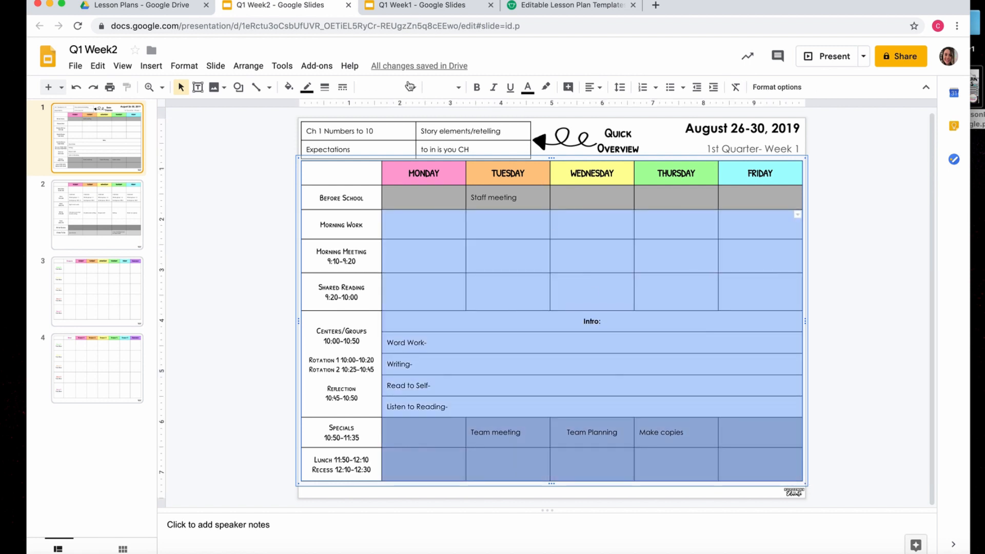
left_click(413, 88)
left_click(410, 138)
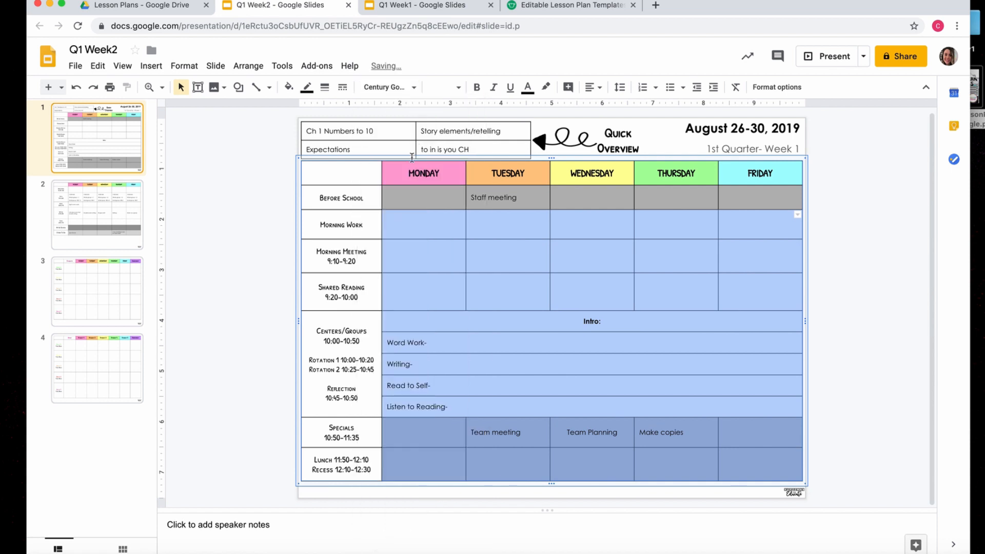
left_click(409, 230)
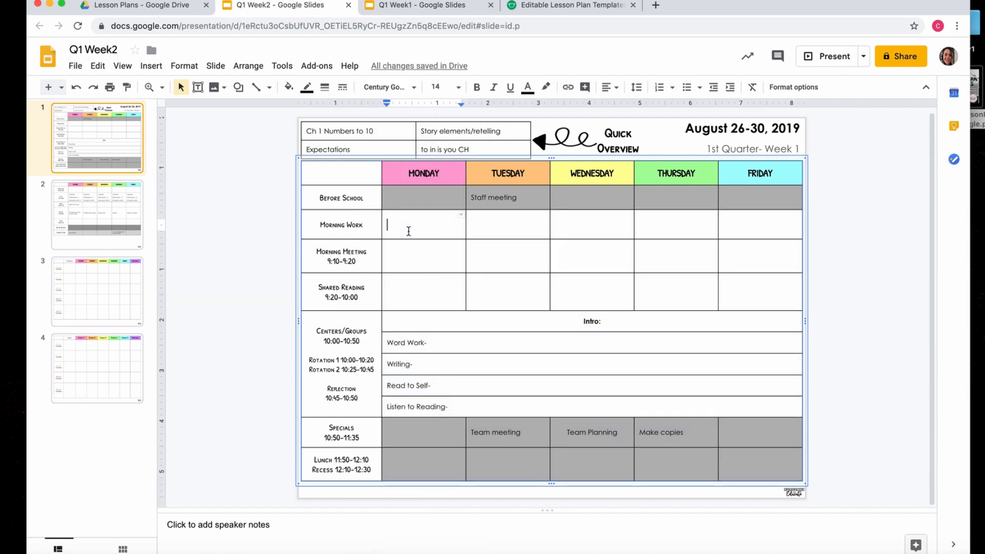